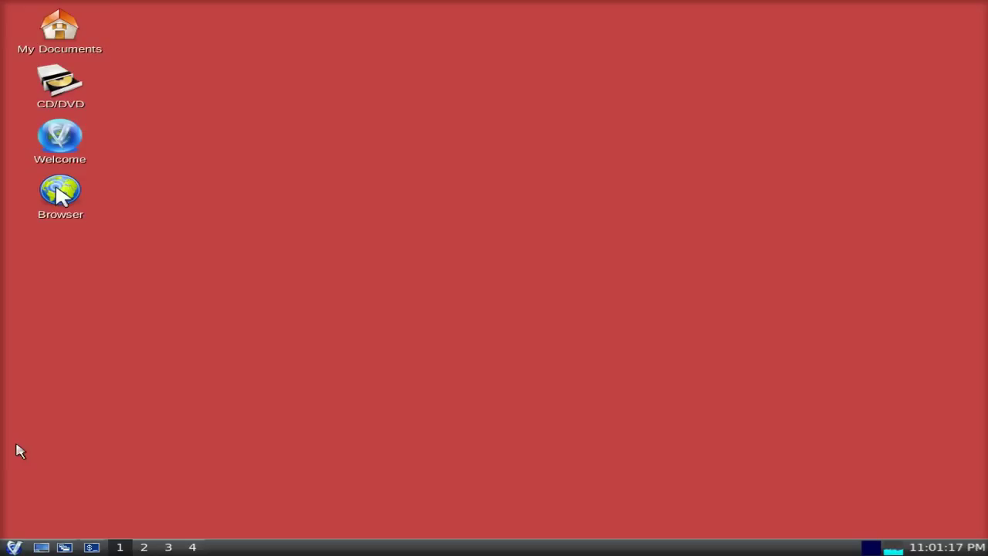
Launch the RipperX CD ripper from the Multimedia applications and dismiss its missing-disc error.
click(13, 549)
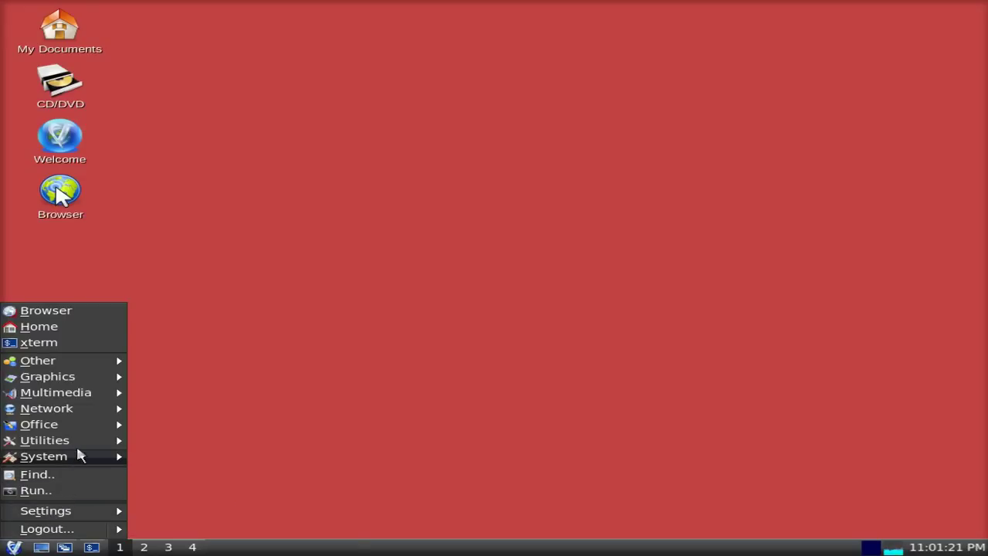
mouse_move(80, 388)
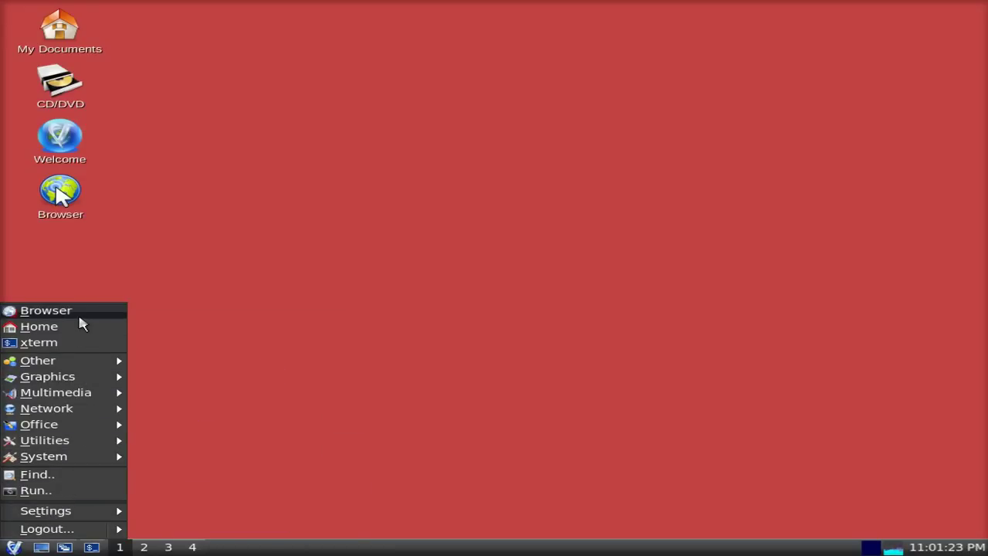
mouse_move(64, 364)
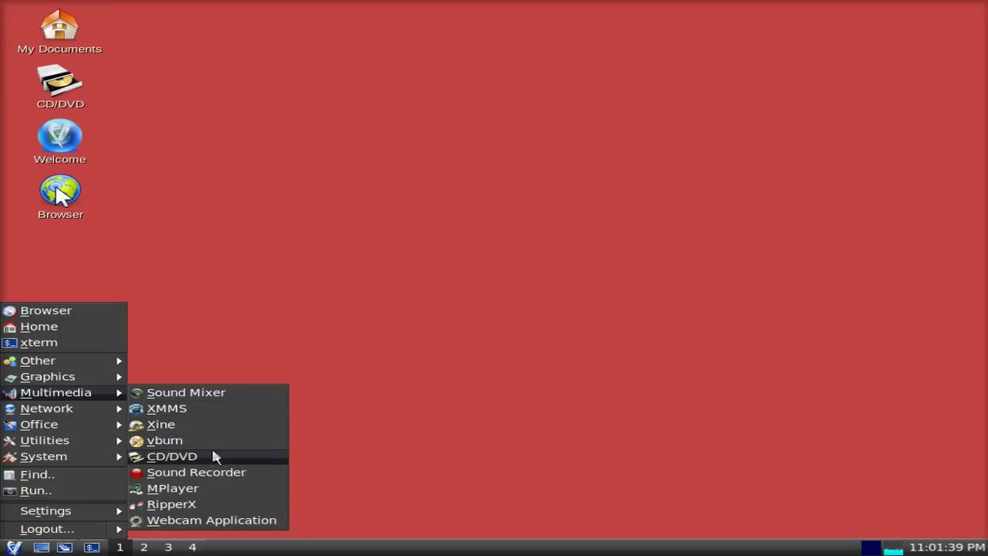
click(206, 511)
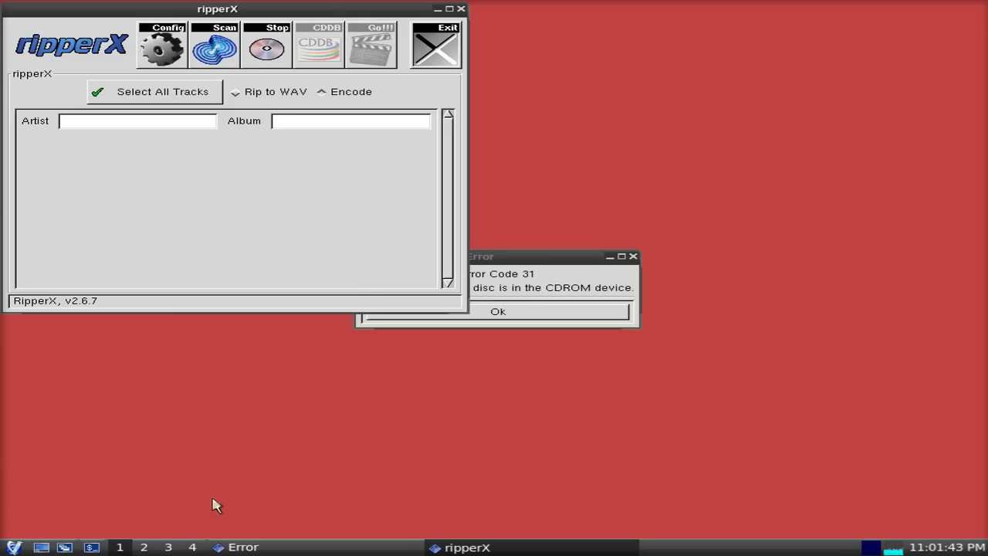
click(498, 311)
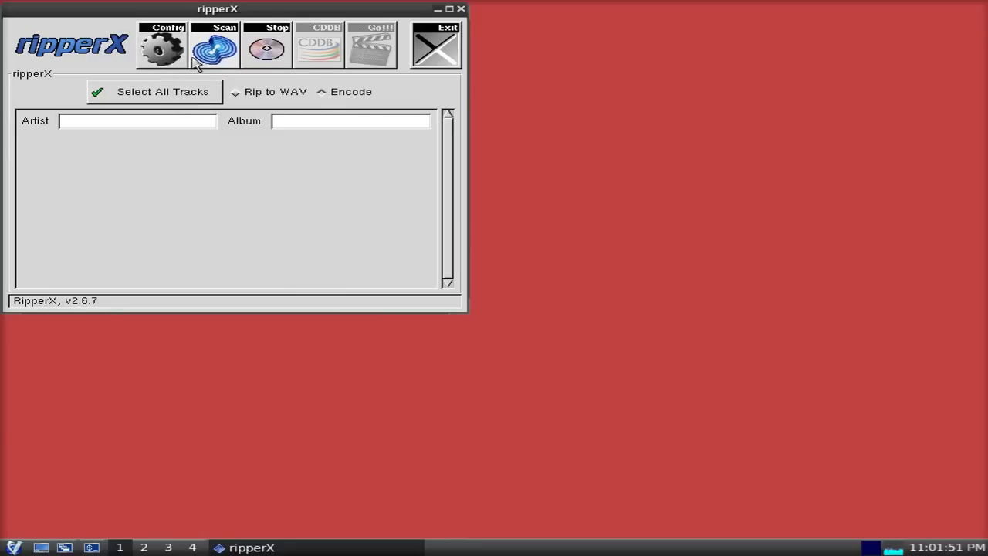
Examine RipperX's General, Mp3, Players, CDDB, Files and Wav configuration, cancel without changes, and exit the program.
click(154, 53)
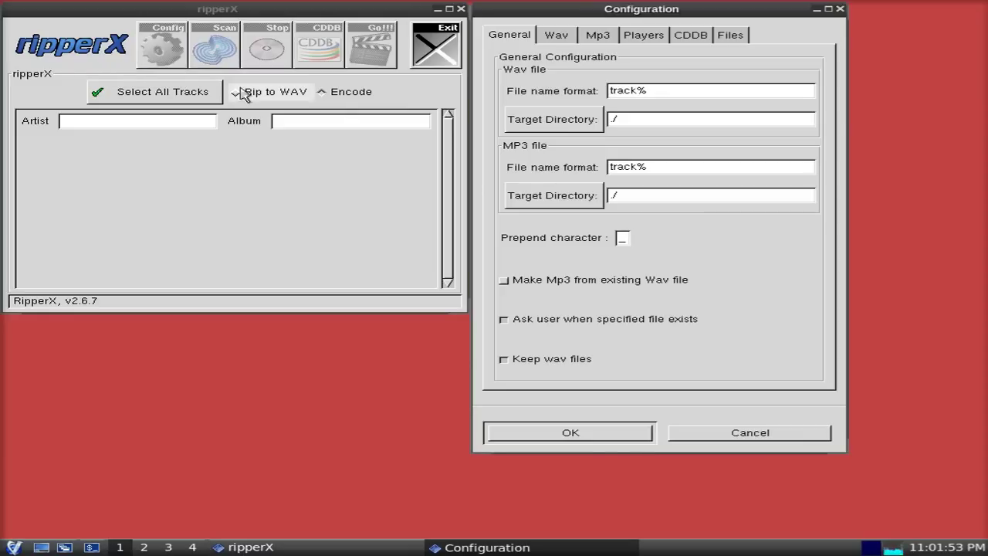
click(606, 38)
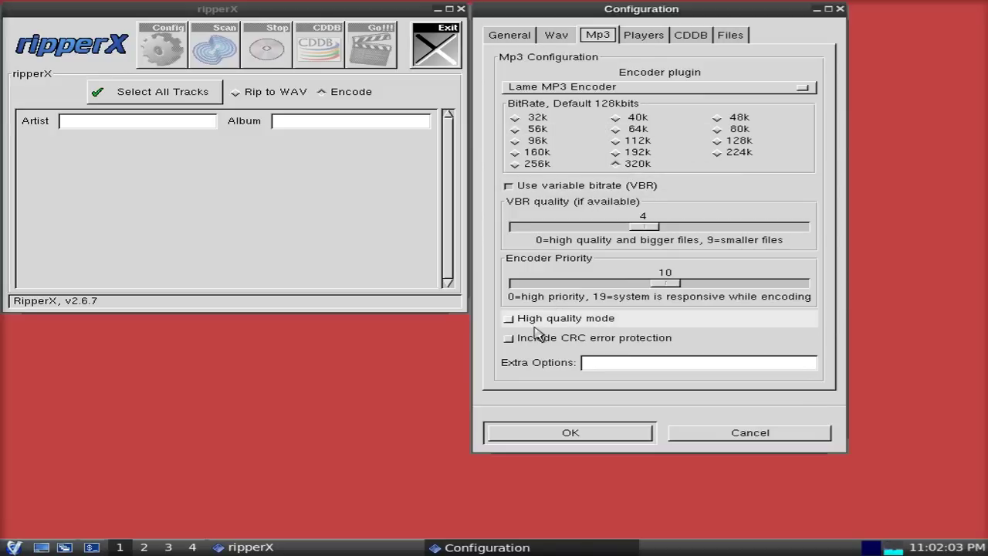
click(647, 34)
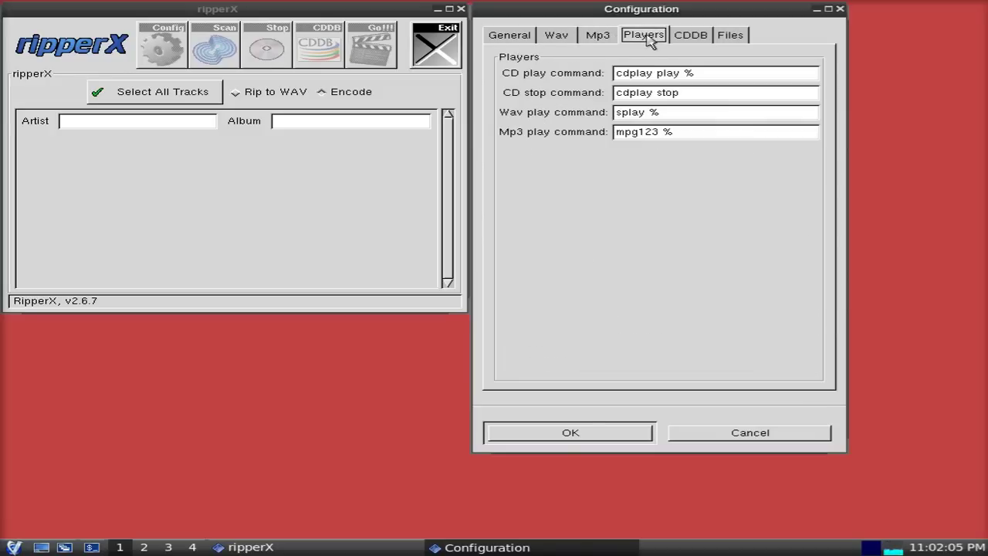
click(689, 36)
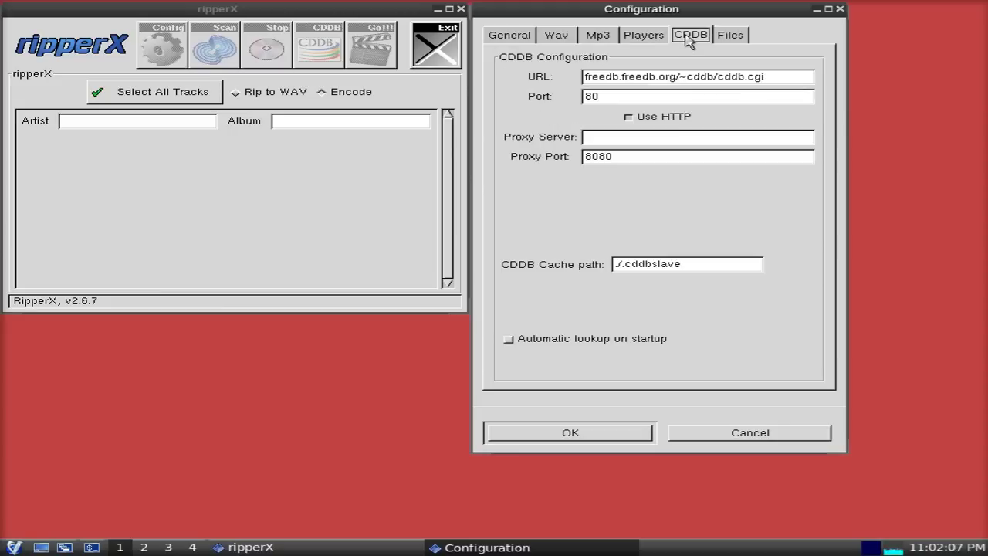
click(730, 37)
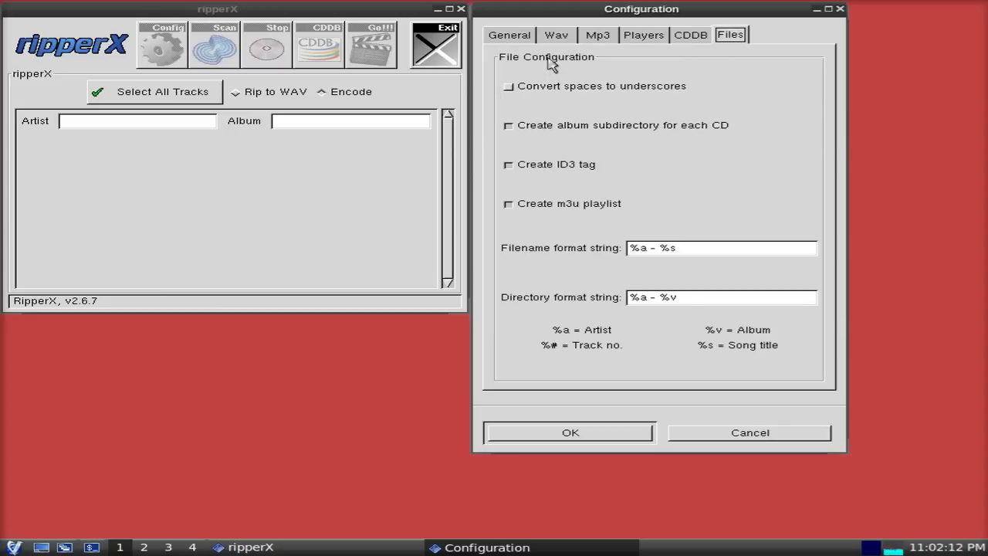
click(564, 36)
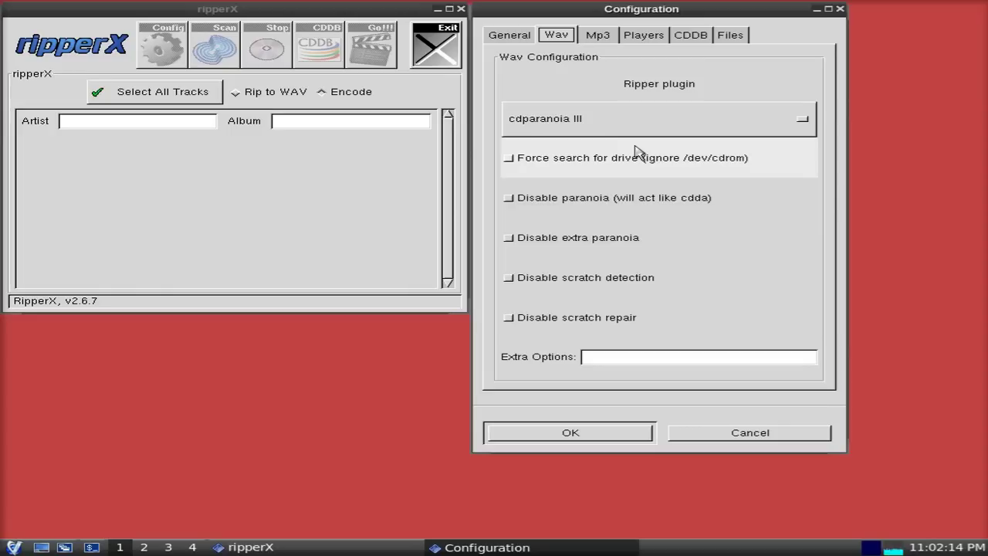
click(718, 436)
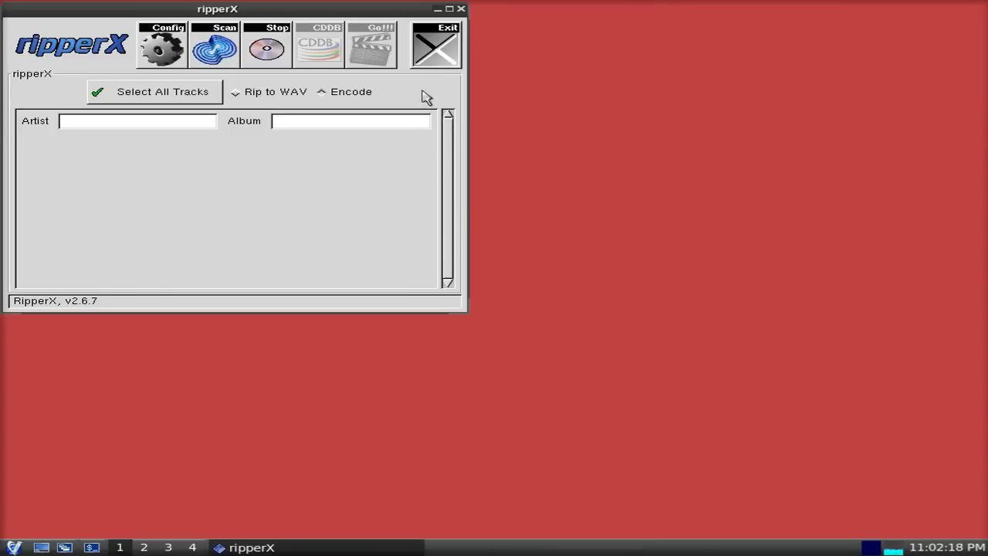
click(440, 37)
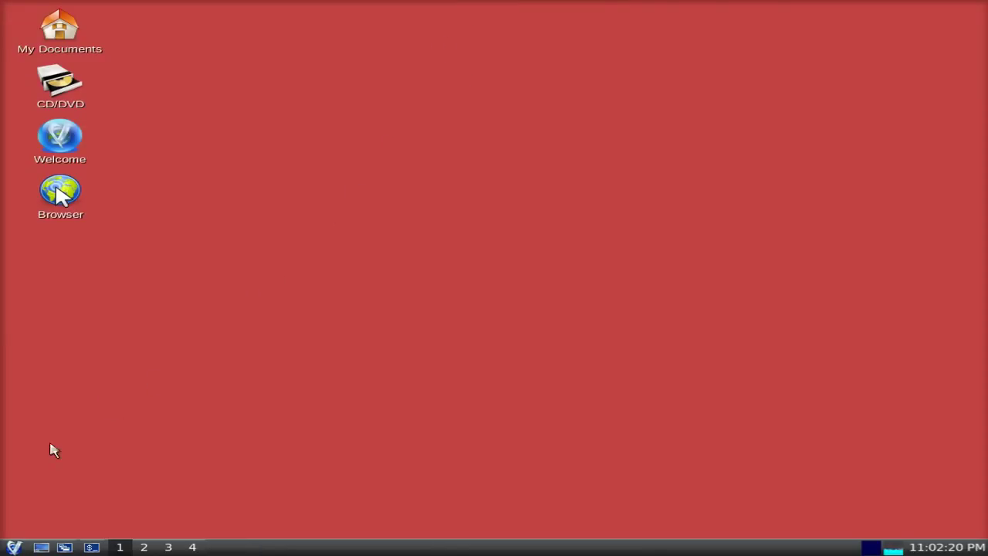
View the Dillo project's home and Screenshots pages in a maximized Dillo browser, and close the browser.
click(8, 550)
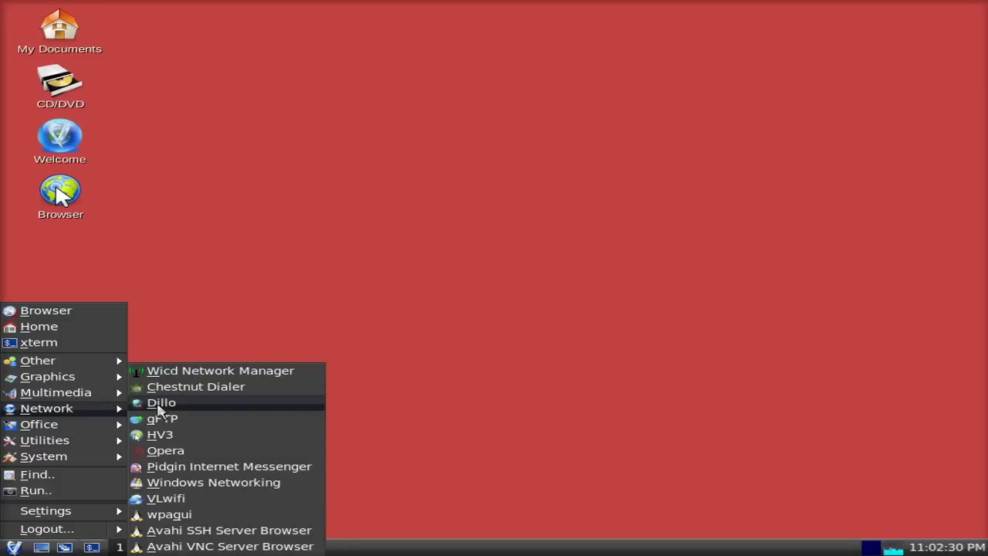
click(160, 403)
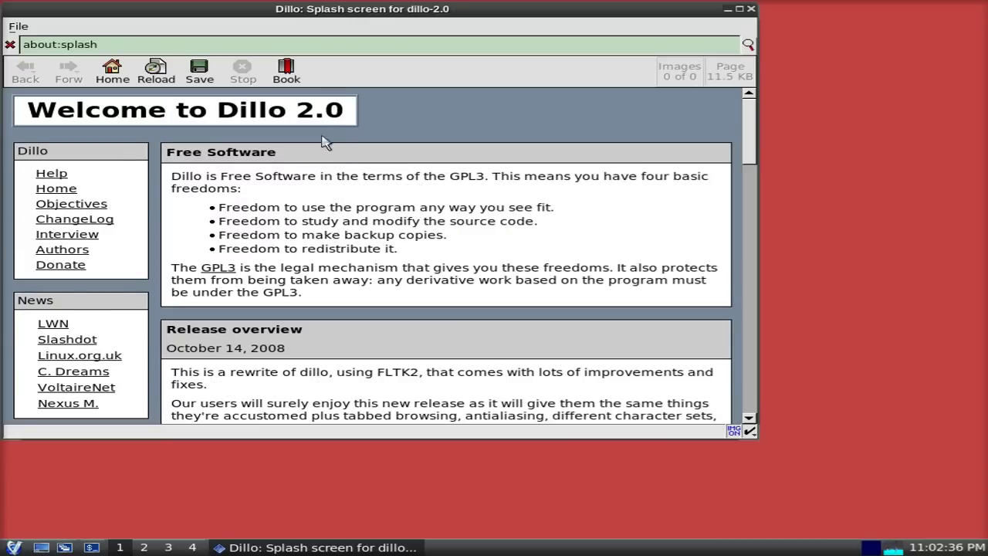
click(120, 82)
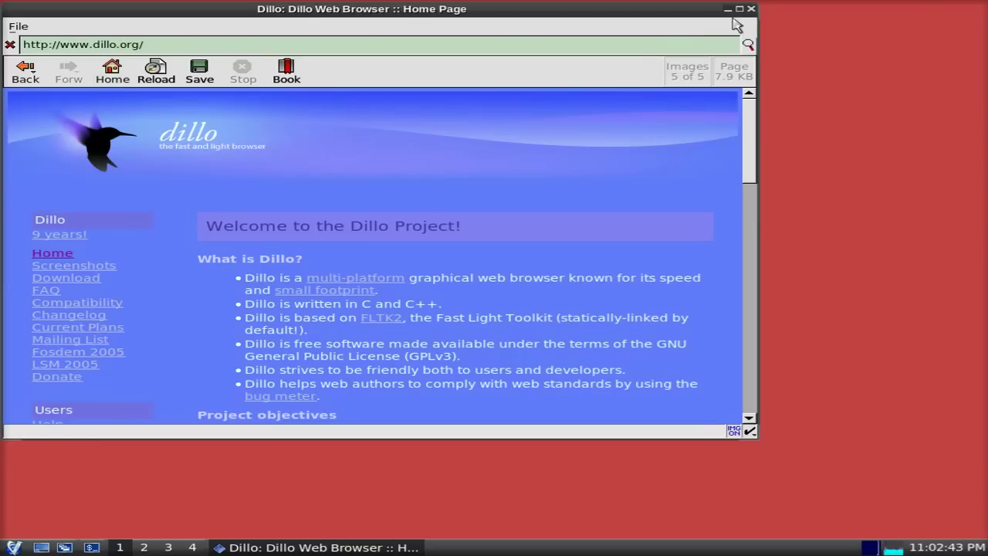
click(738, 9)
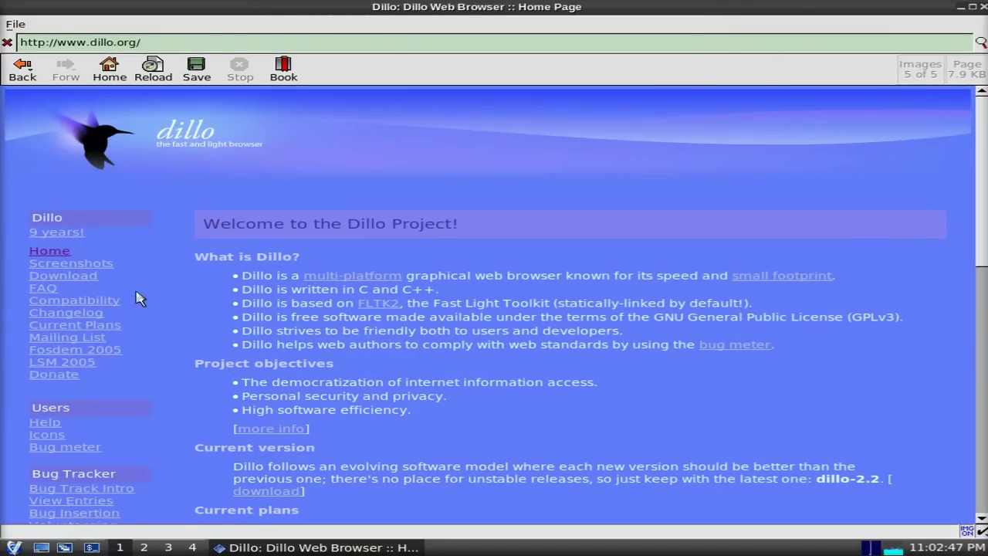
click(102, 272)
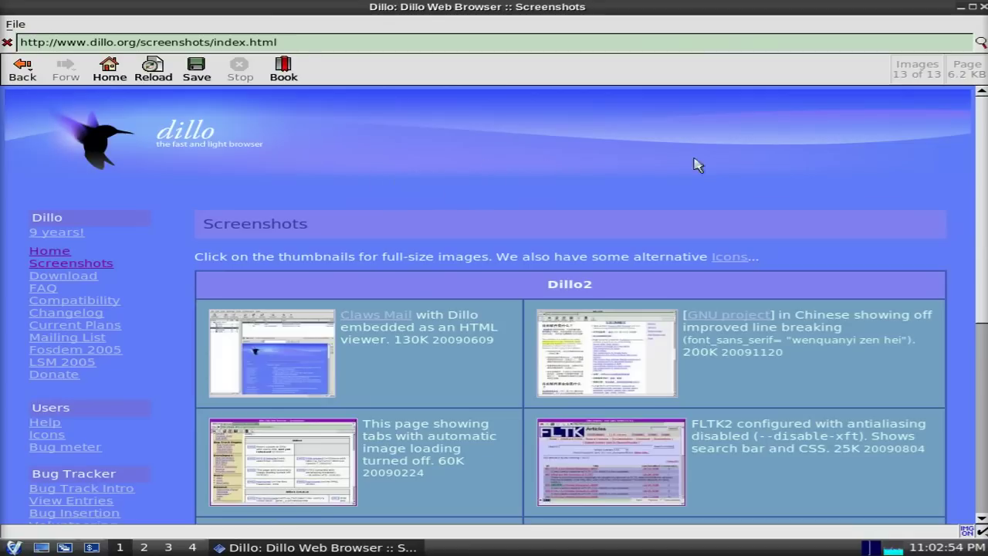
click(982, 9)
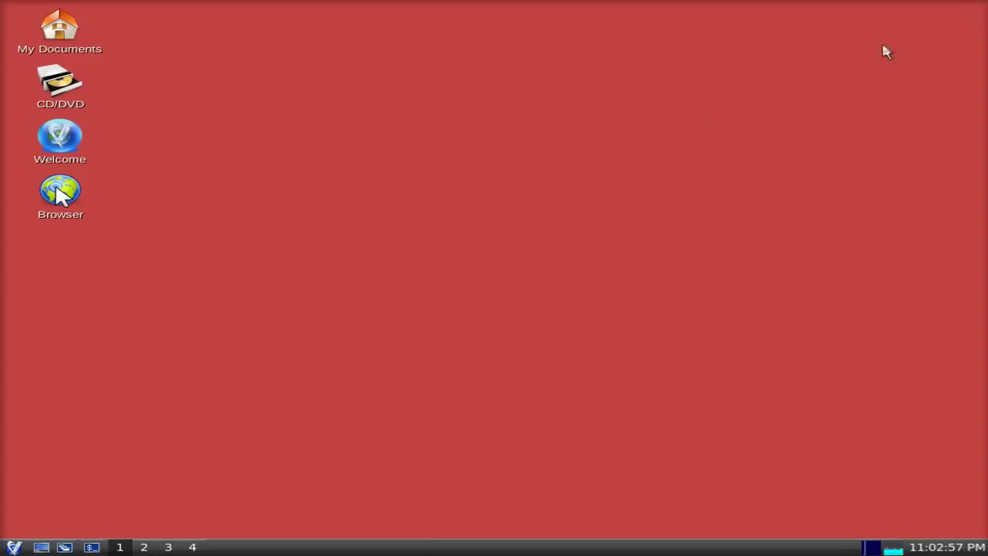
Launch the Pathetic Writer word processor from the Office applications.
click(14, 547)
mouse_move(65, 427)
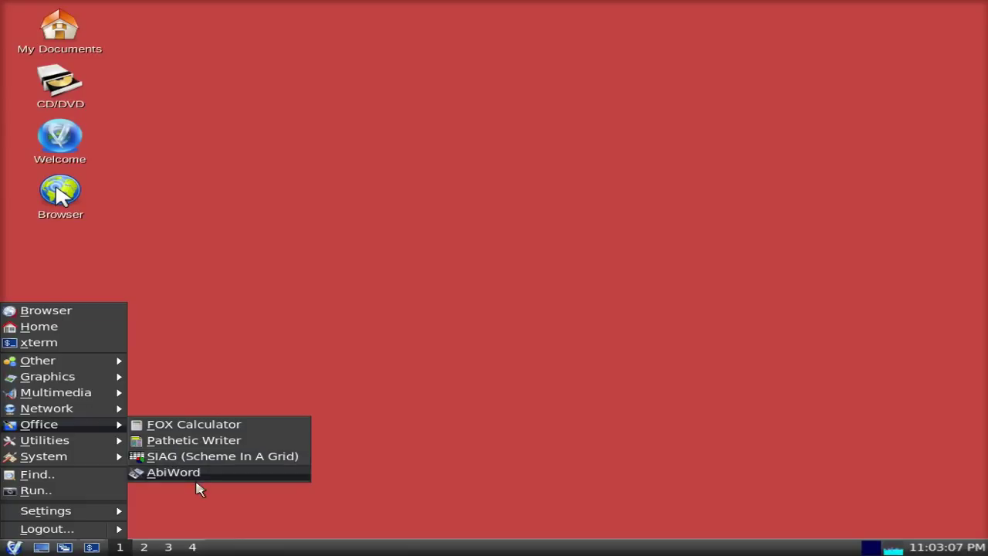
click(190, 441)
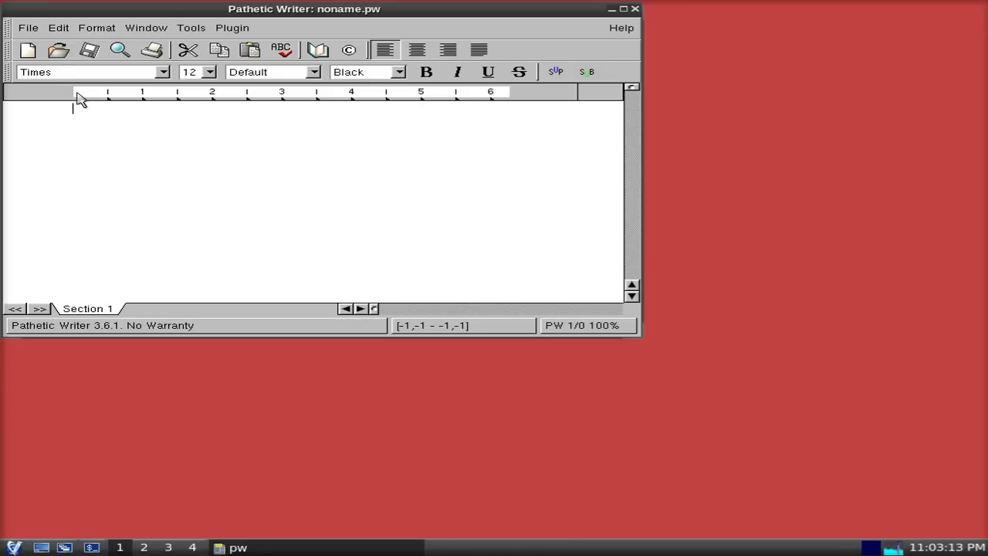
Examine the file formats Pathetic Writer offers for saving a document under a new name, and close the program without saving.
click(29, 32)
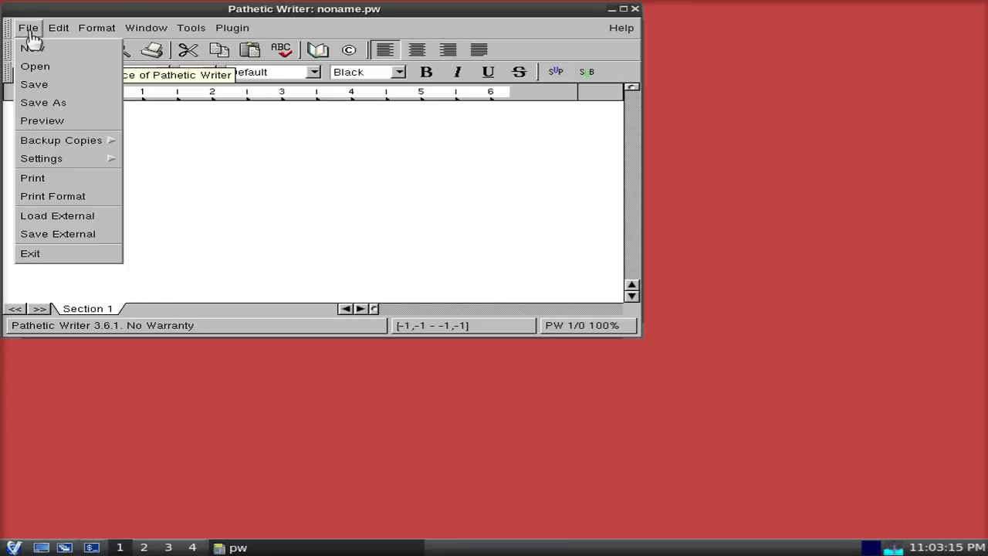
click(54, 103)
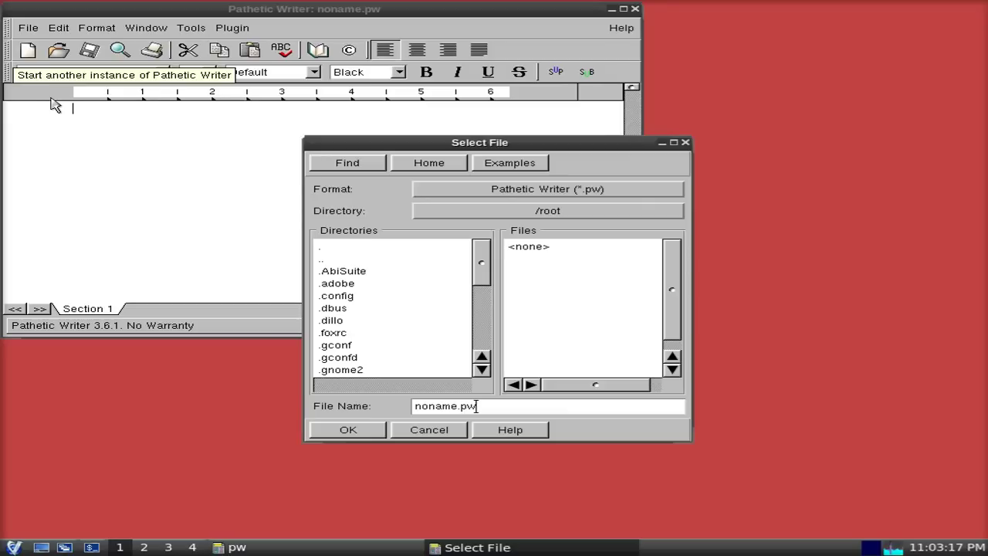
click(516, 192)
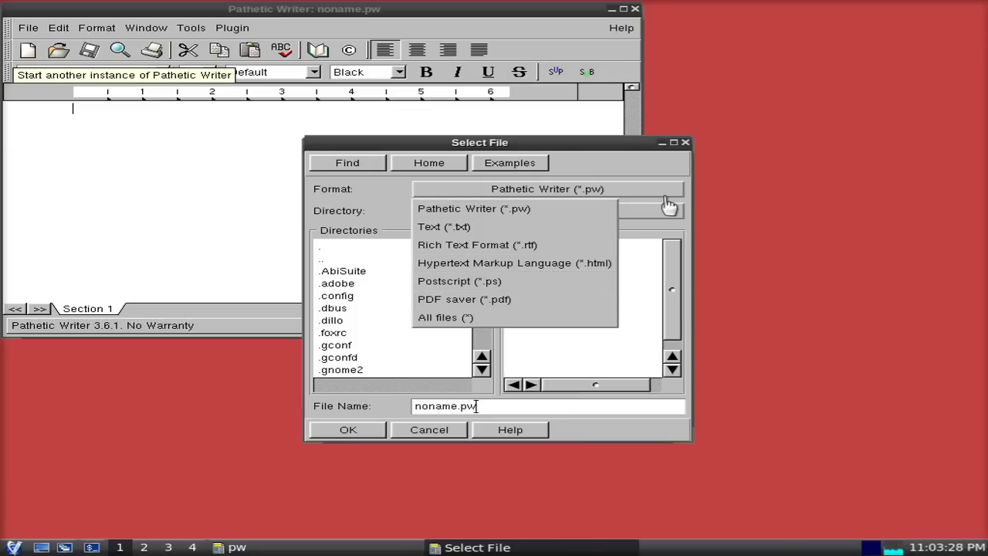
click(725, 195)
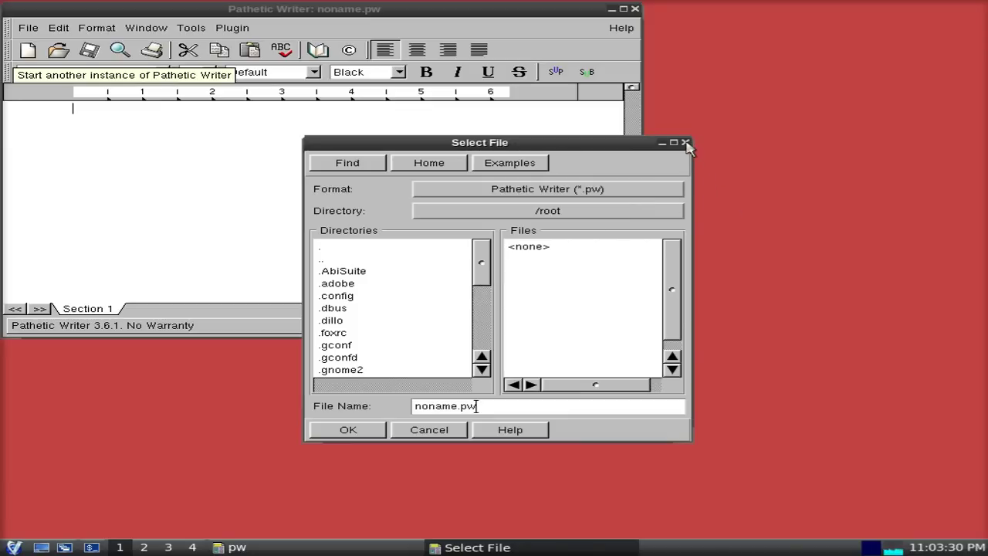
click(685, 143)
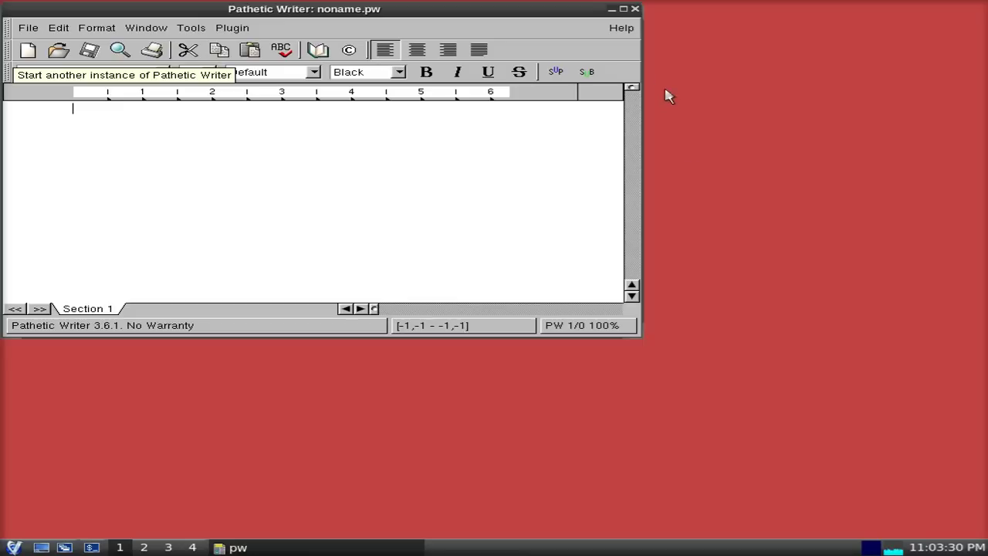
click(635, 10)
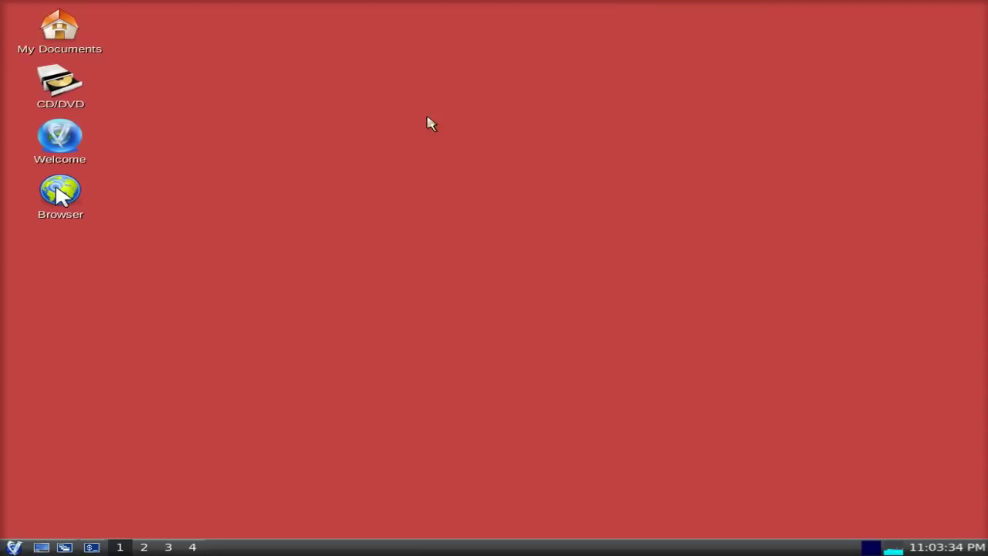
Launch the SIAG (Scheme In A Grid) spreadsheet from the Office applications and maximize its window.
click(10, 546)
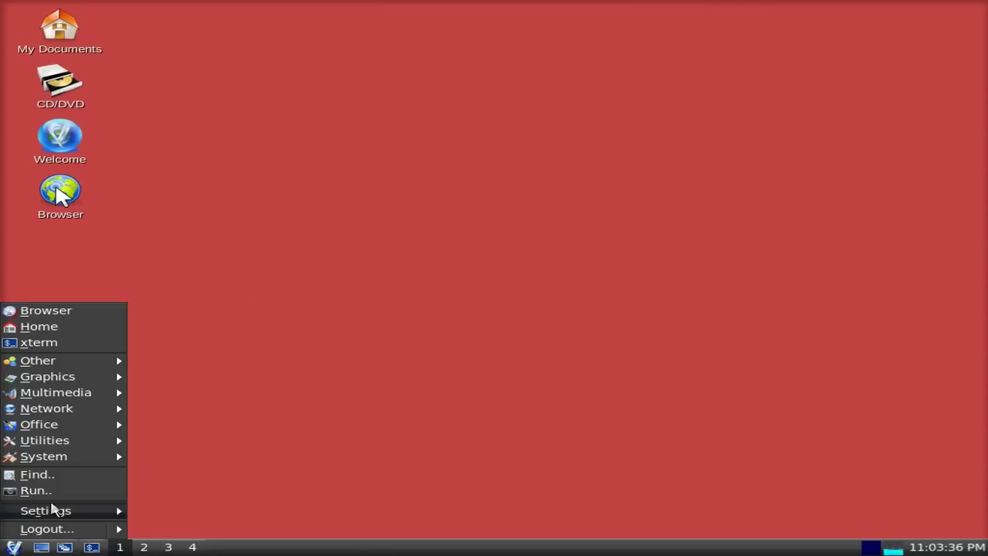
mouse_move(98, 425)
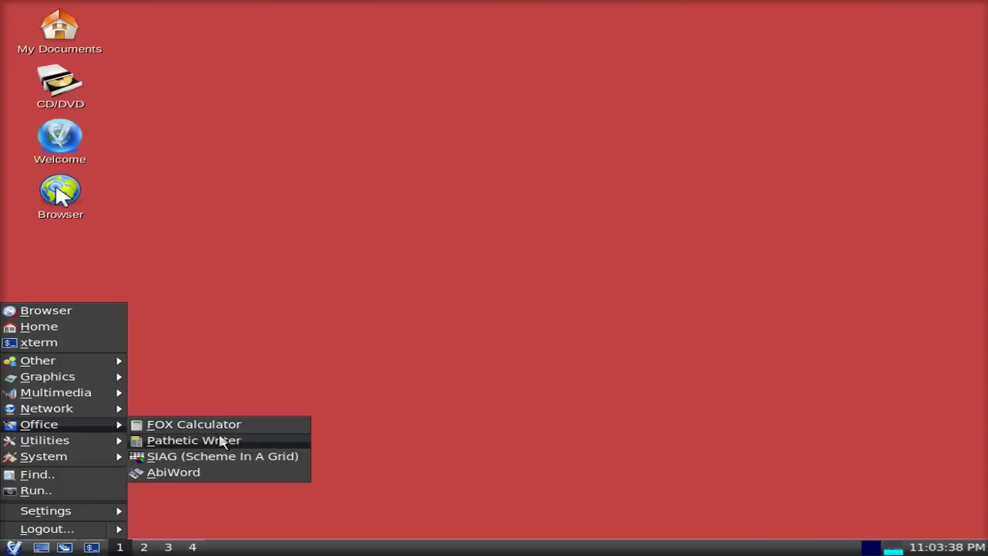
click(223, 458)
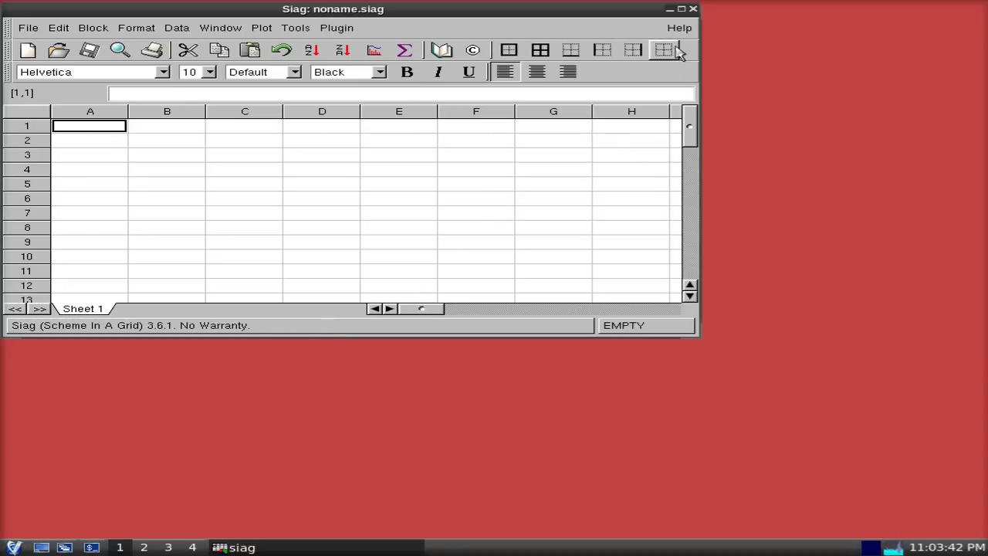
click(681, 10)
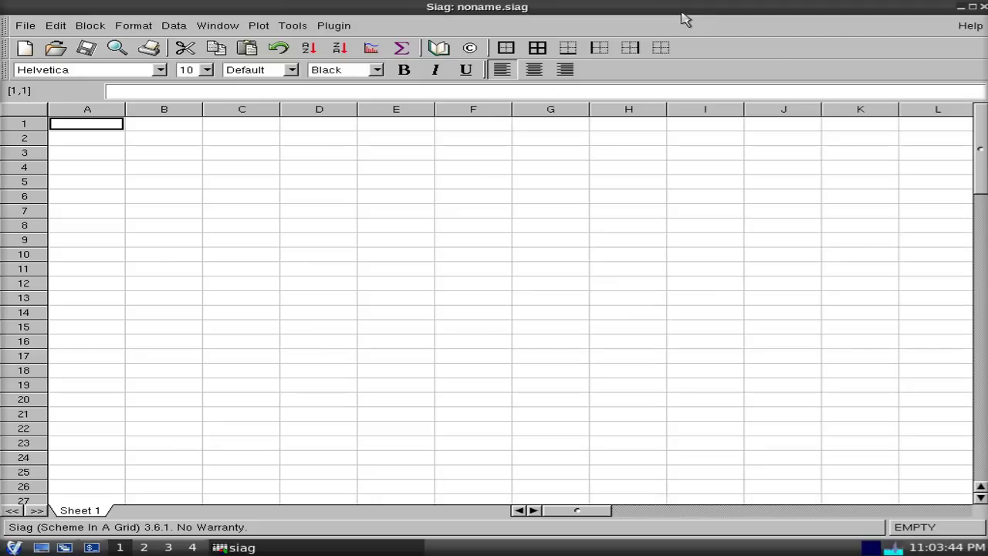
Examine the file formats SIAG offers for saving the spreadsheet under a new name, and cancel the save.
click(25, 26)
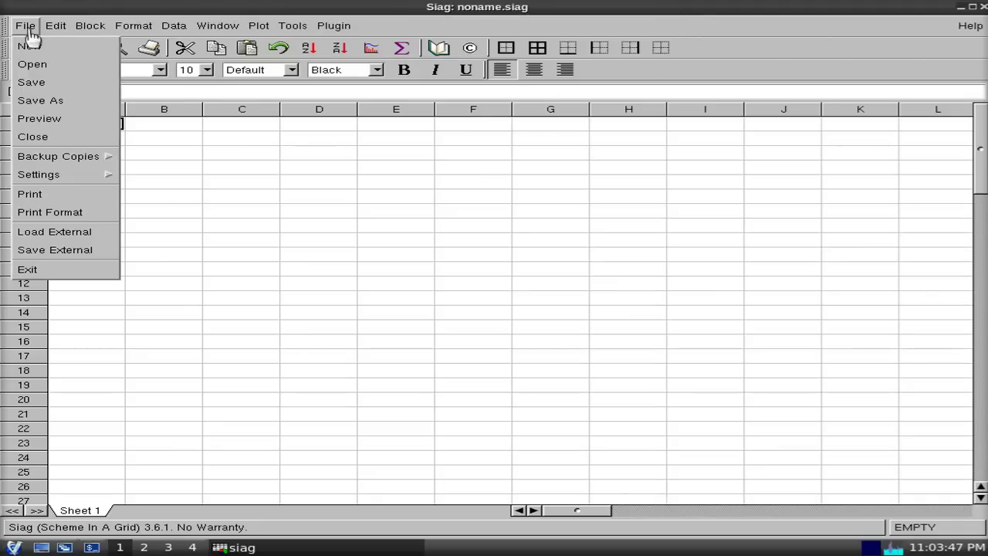
click(41, 103)
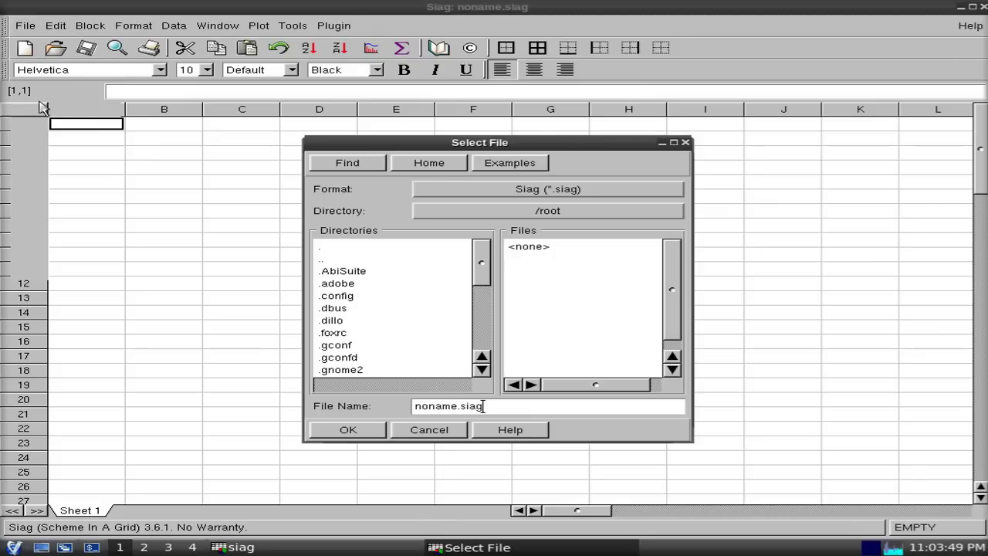
click(521, 193)
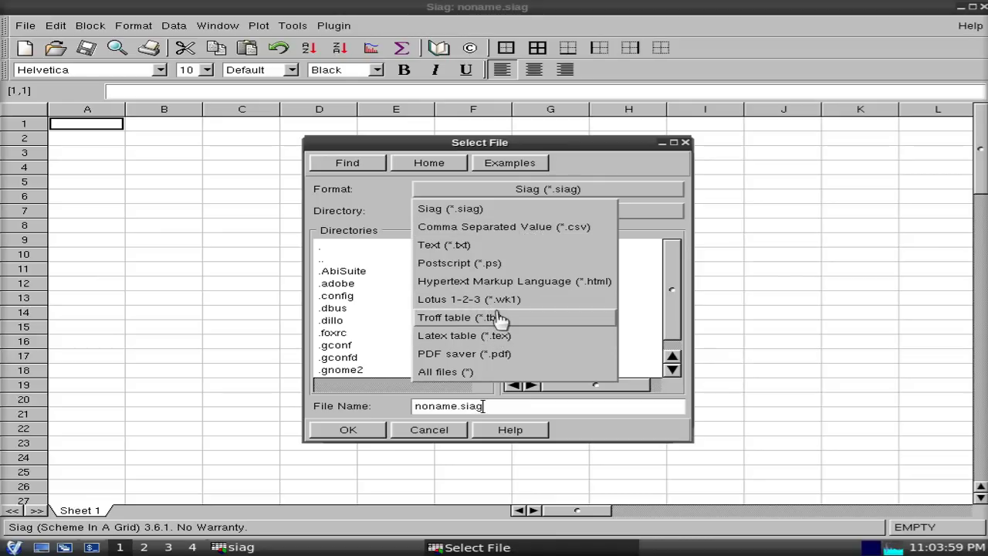
click(437, 435)
click(437, 433)
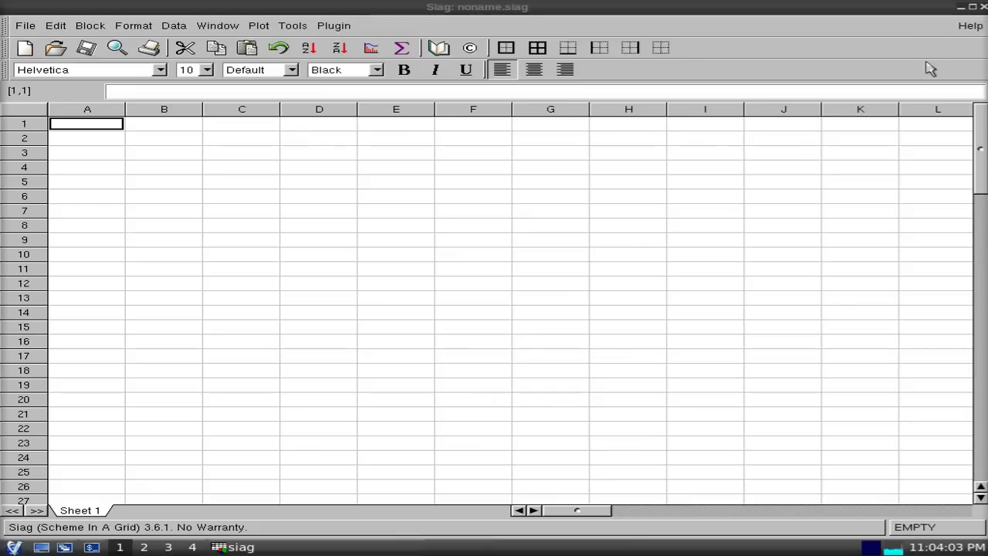
Close the SIAG spreadsheet, then launch the AbiWord word processor from the Office applications in a maximized window.
click(984, 7)
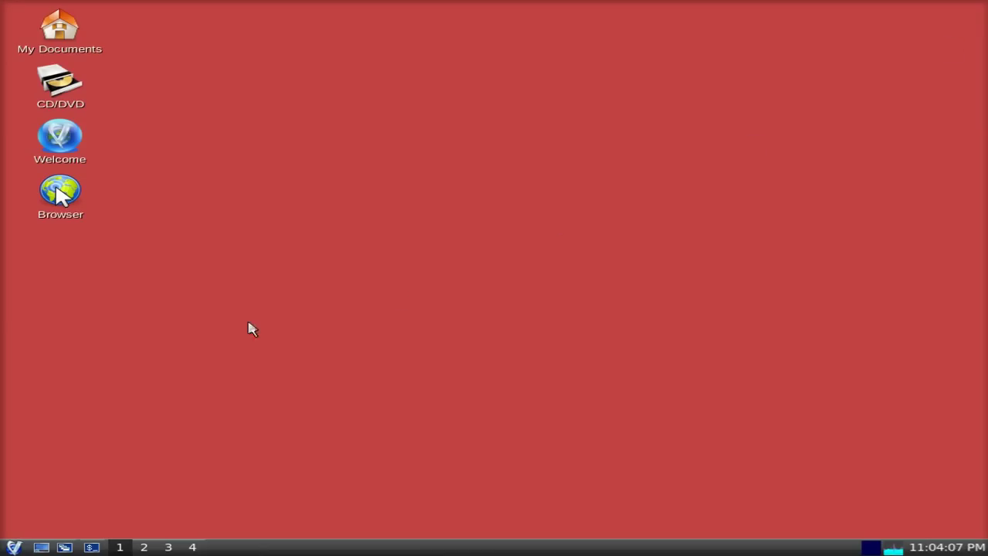
click(14, 548)
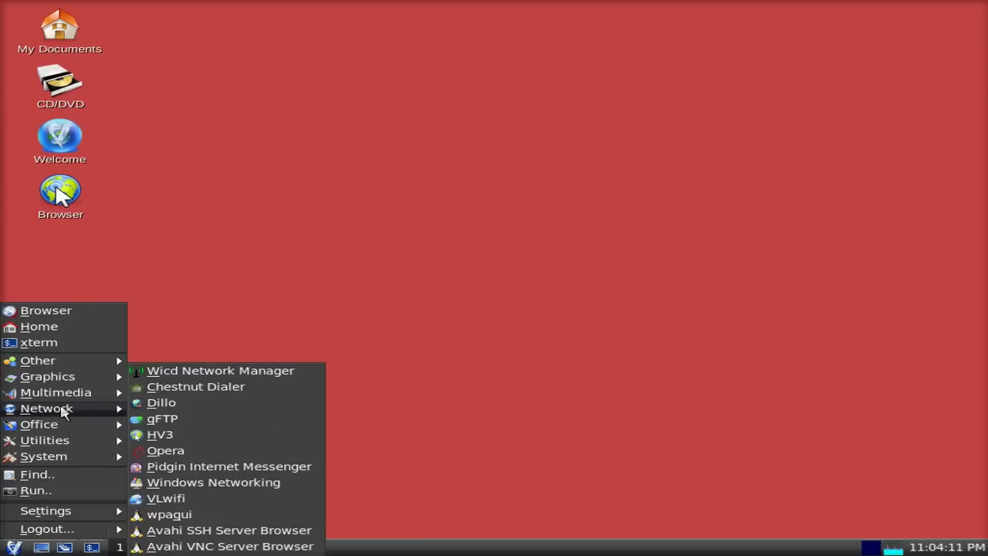
mouse_move(62, 424)
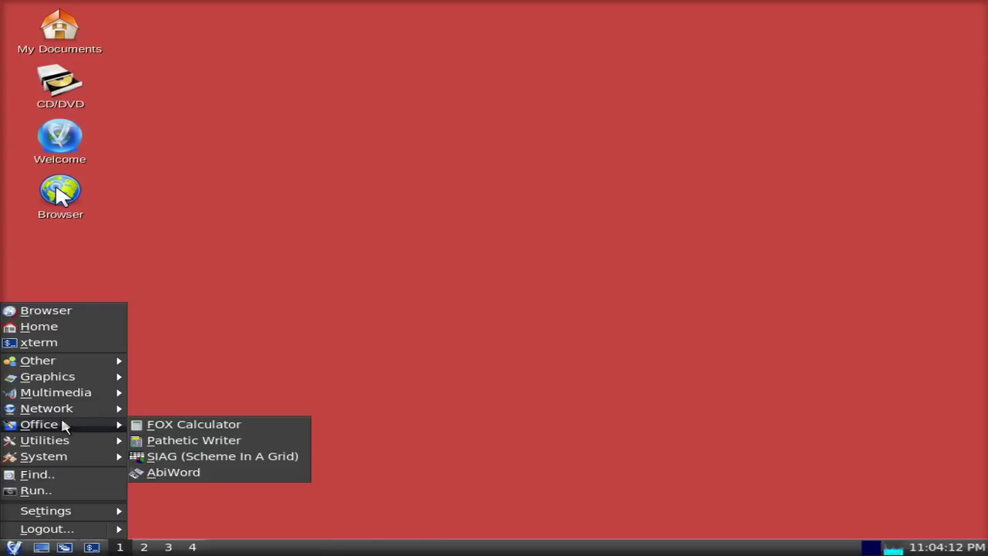
click(214, 477)
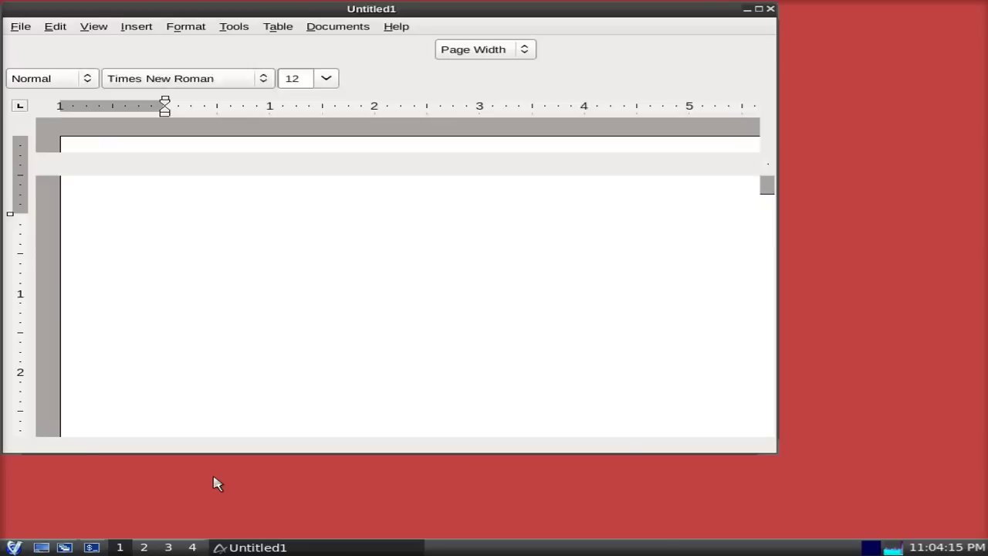
click(760, 10)
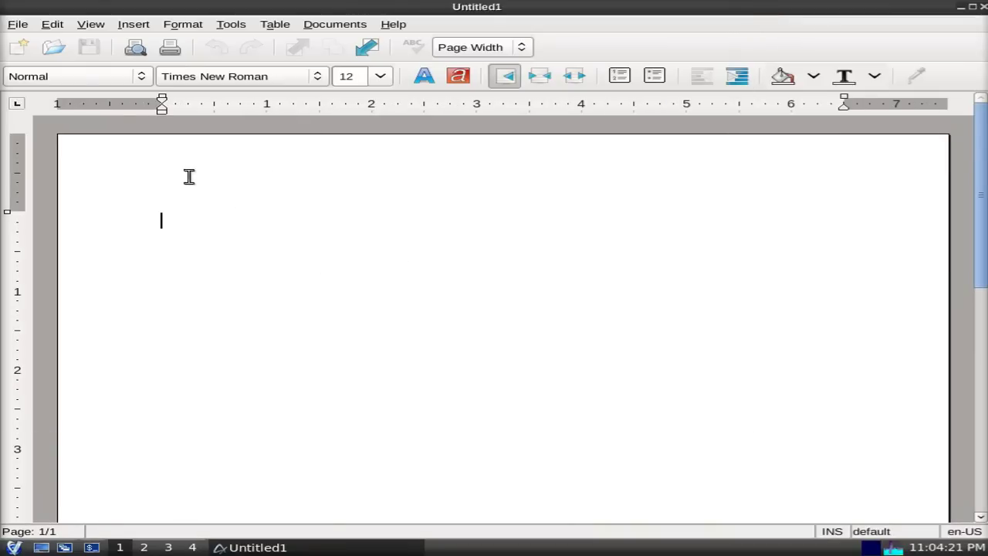
Examine the file formats AbiWord offers for saving the document under a new name, and cancel the save.
click(18, 25)
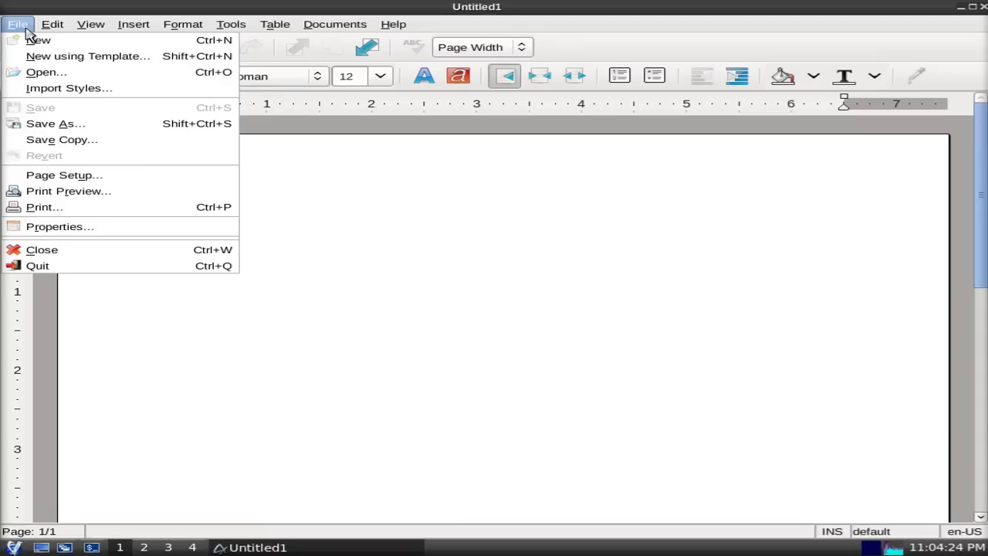
click(61, 127)
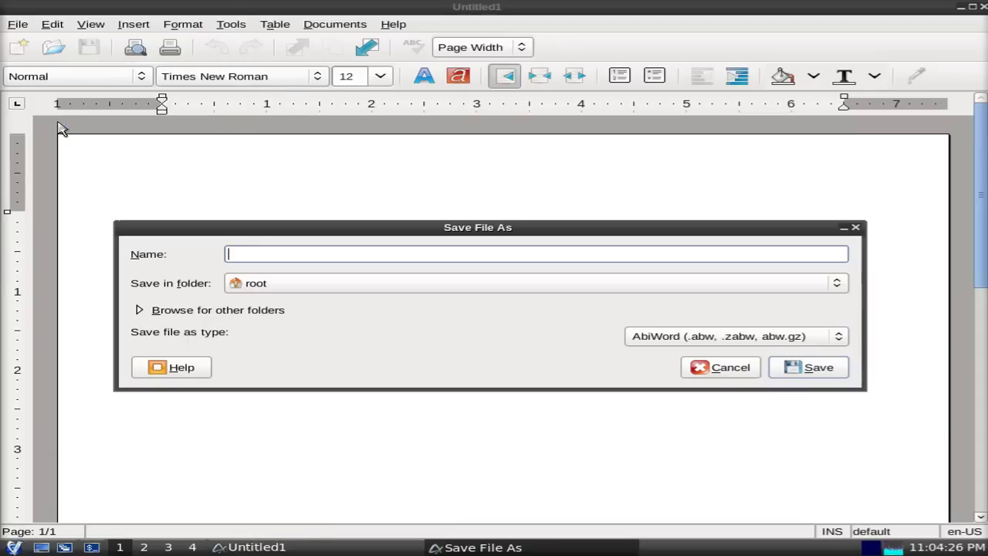
click(718, 337)
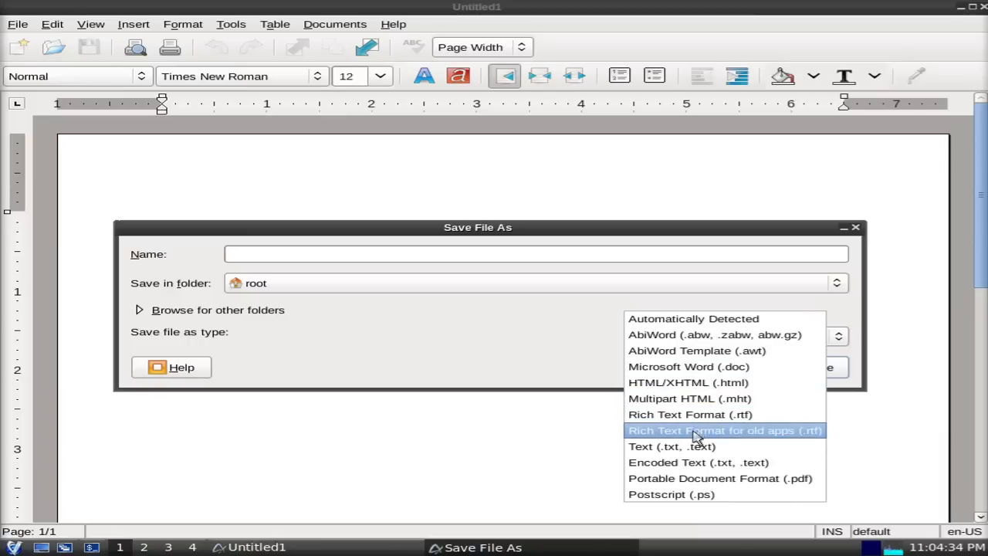
click(479, 483)
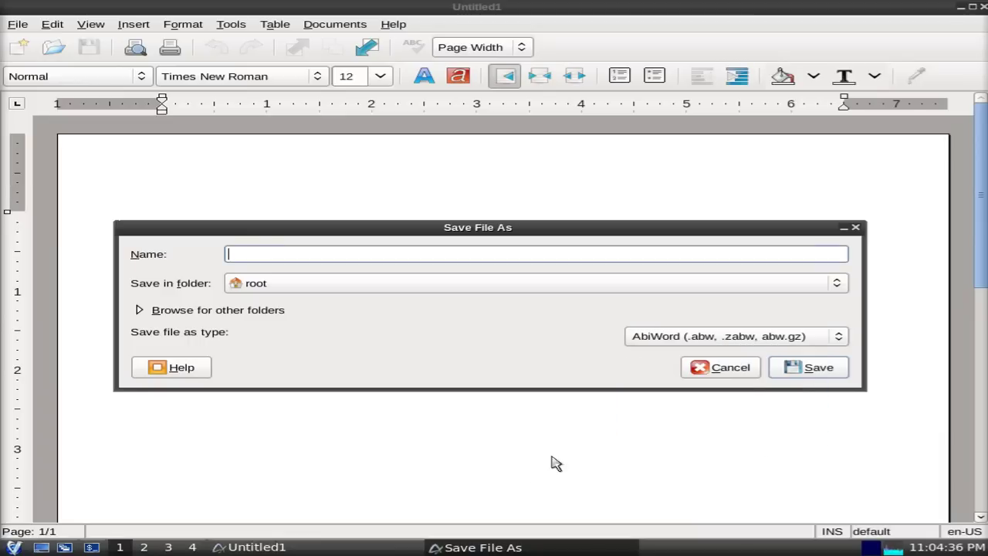
click(729, 367)
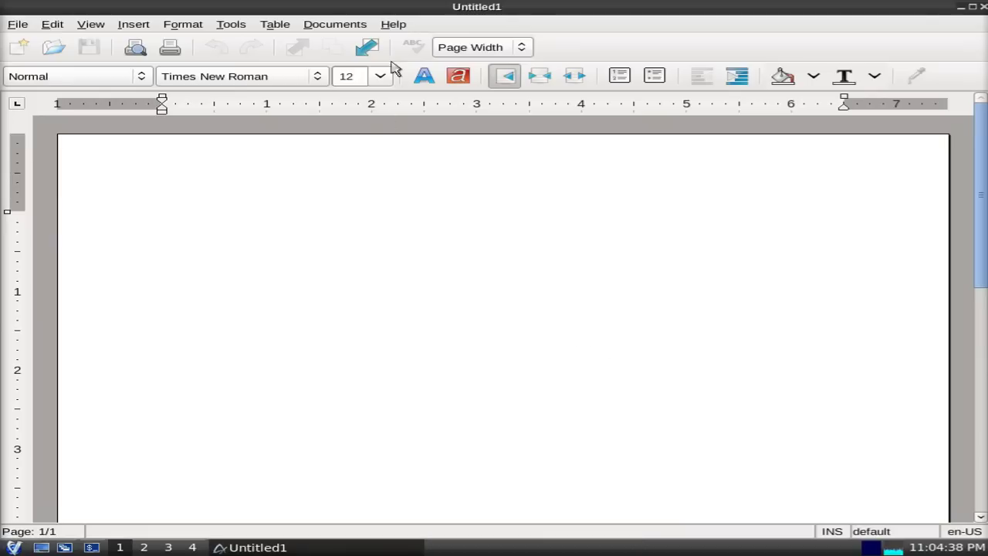
View AbiWord's version information, dismiss it and close the program.
click(394, 29)
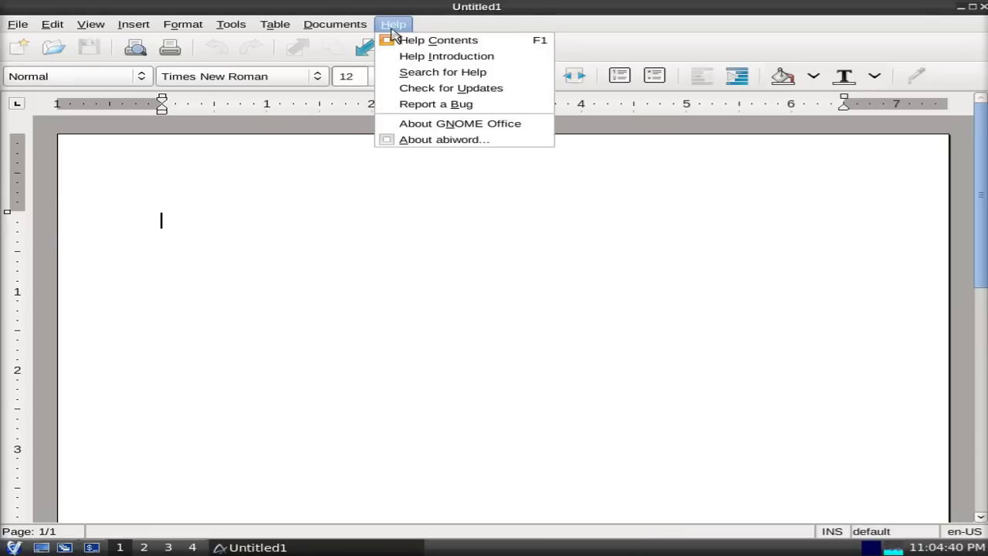
click(437, 141)
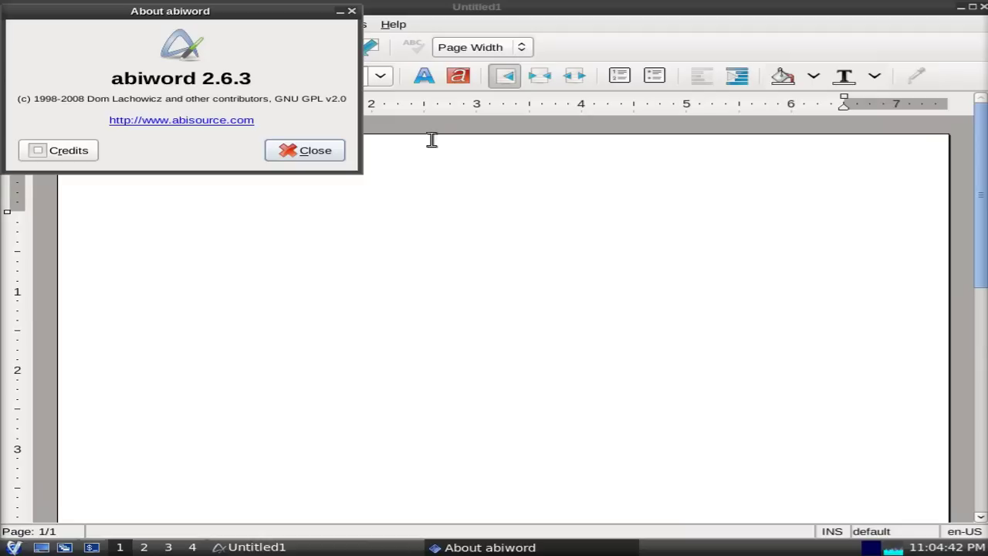
click(307, 153)
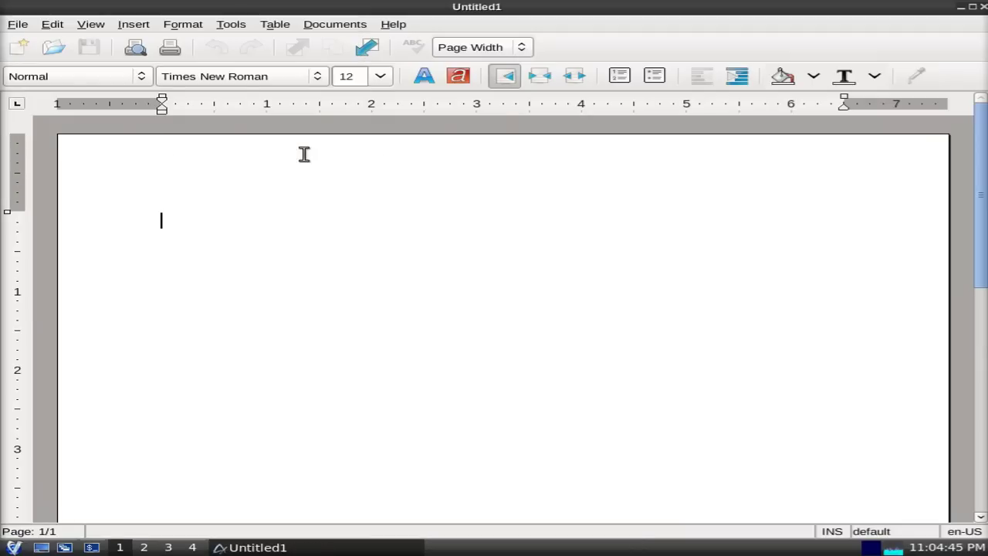
click(982, 7)
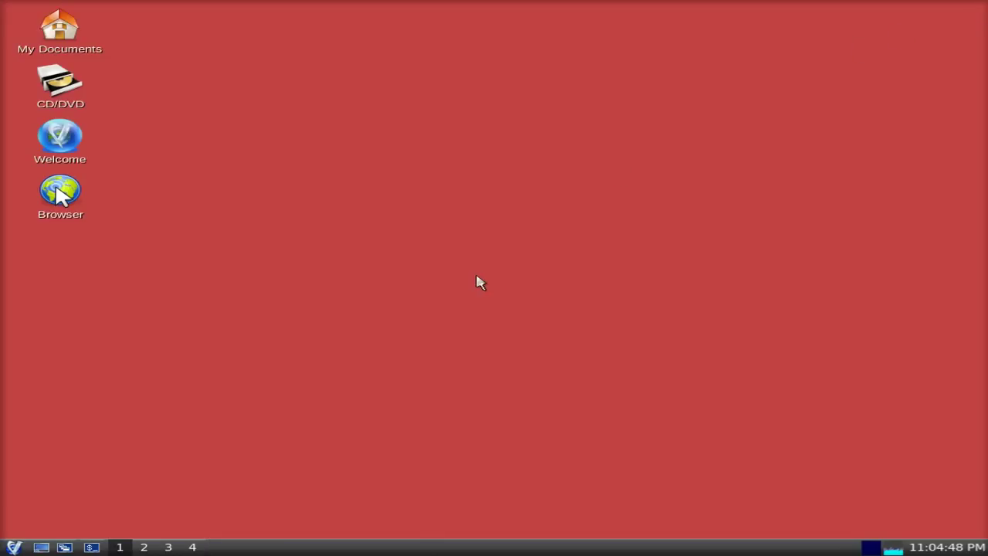
Launch the Gslapt Package Manager from the System applications and search for gimp packages in a maximized window.
click(13, 547)
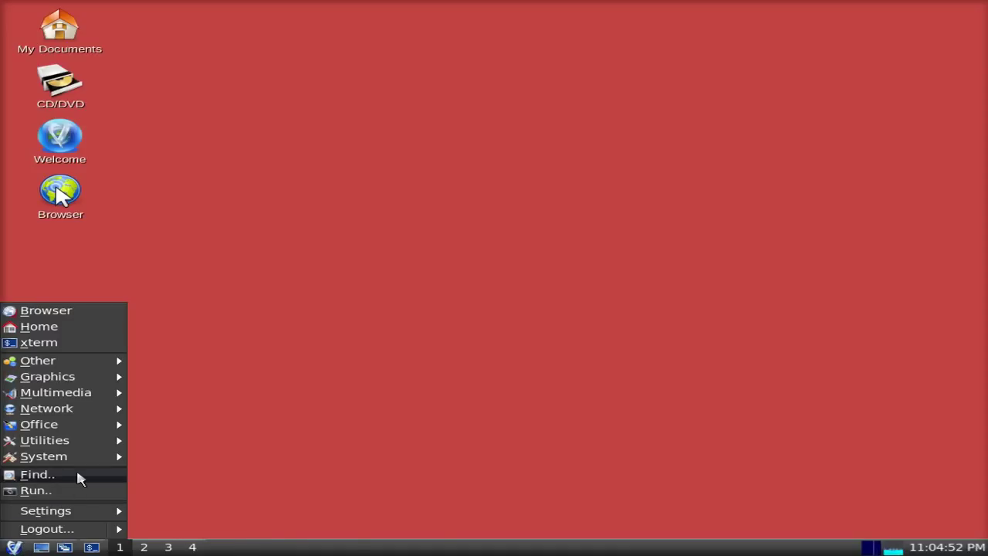
mouse_move(78, 460)
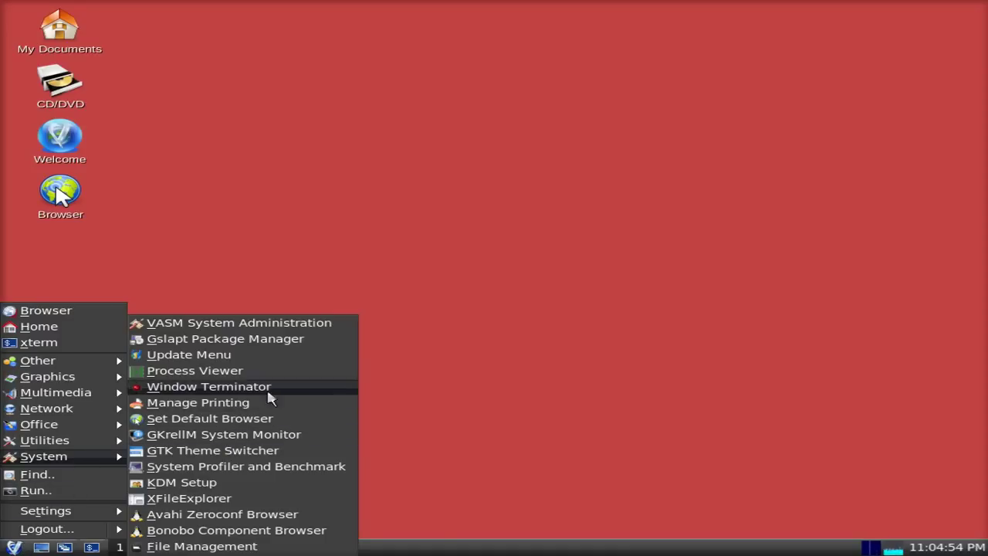
click(277, 342)
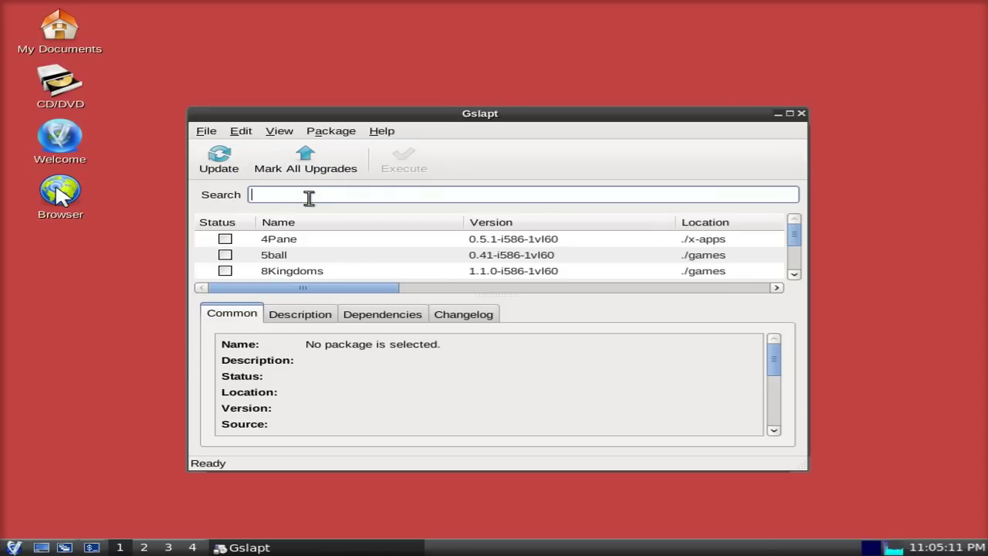
text(gimp)
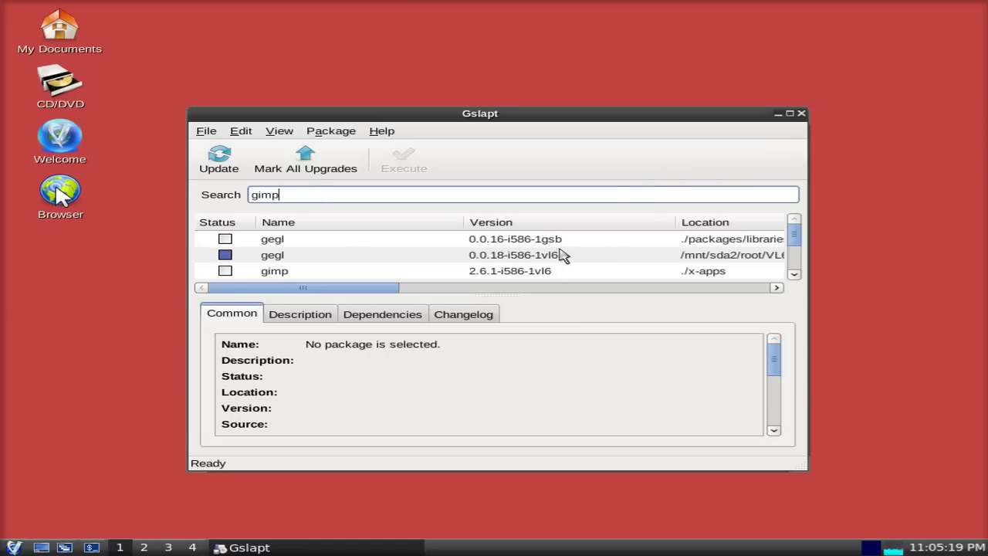
click(789, 114)
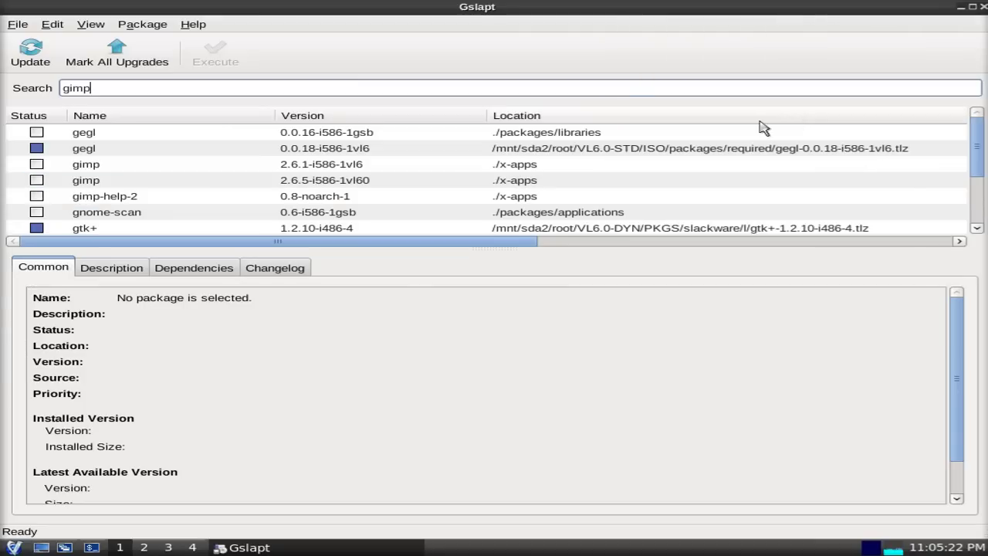
Examine the details of the gimp 2.6.1 and 2.6.5 packages, including the description and size of version 2.6.5.
click(152, 172)
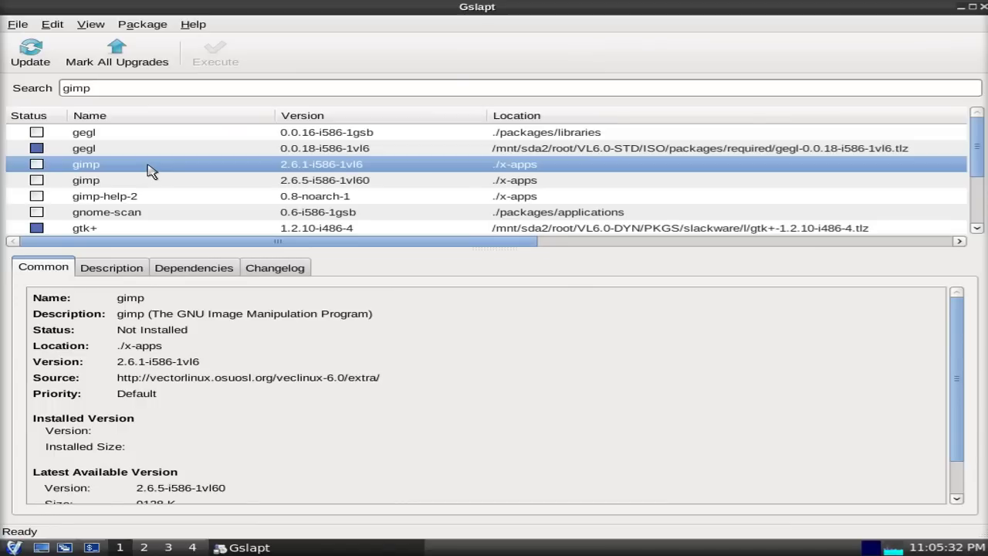
click(200, 184)
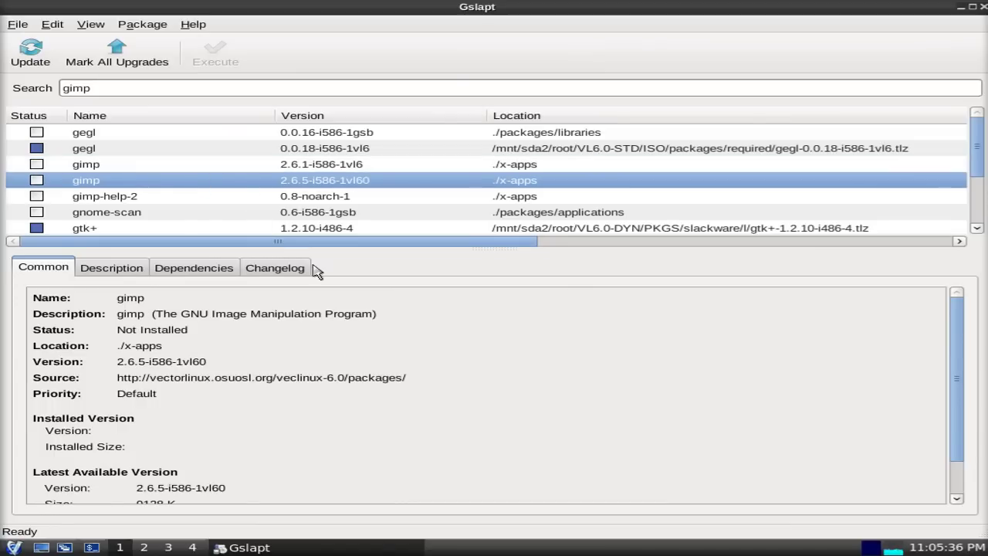
click(126, 274)
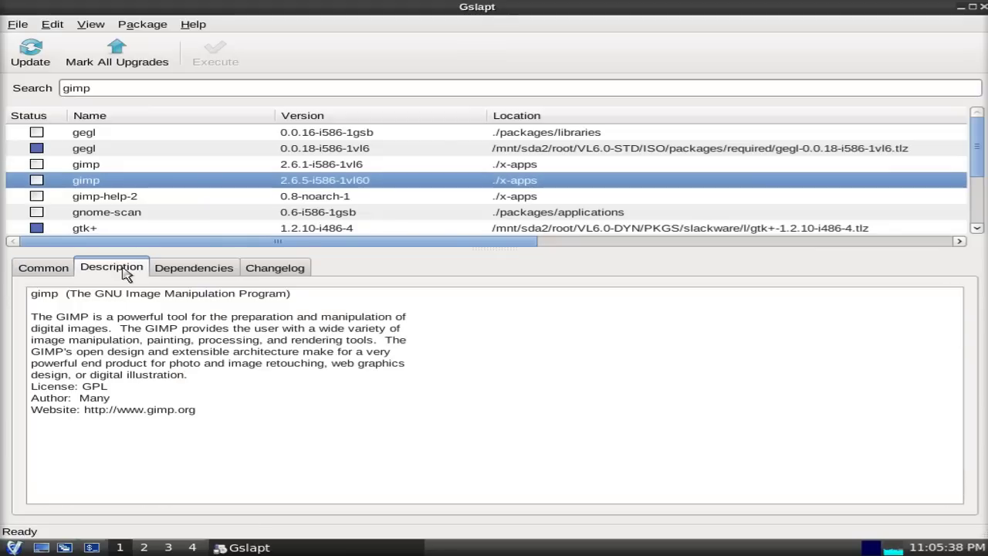
click(60, 271)
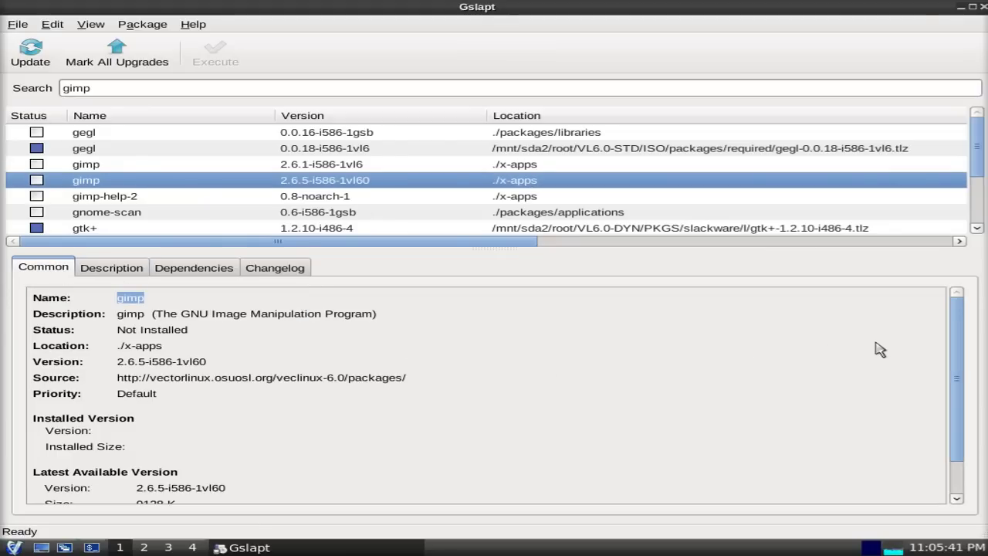
drag(959, 387, 952, 423)
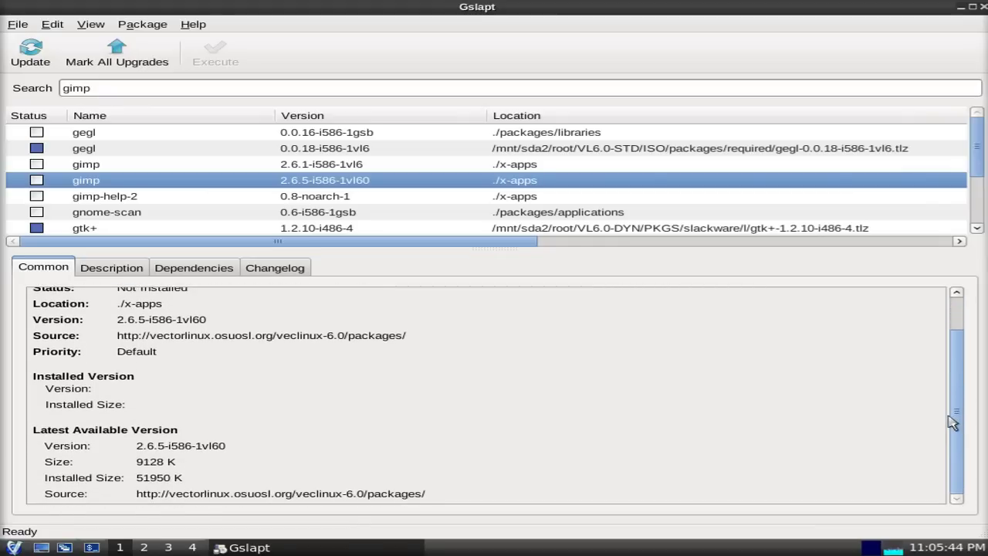
click(192, 165)
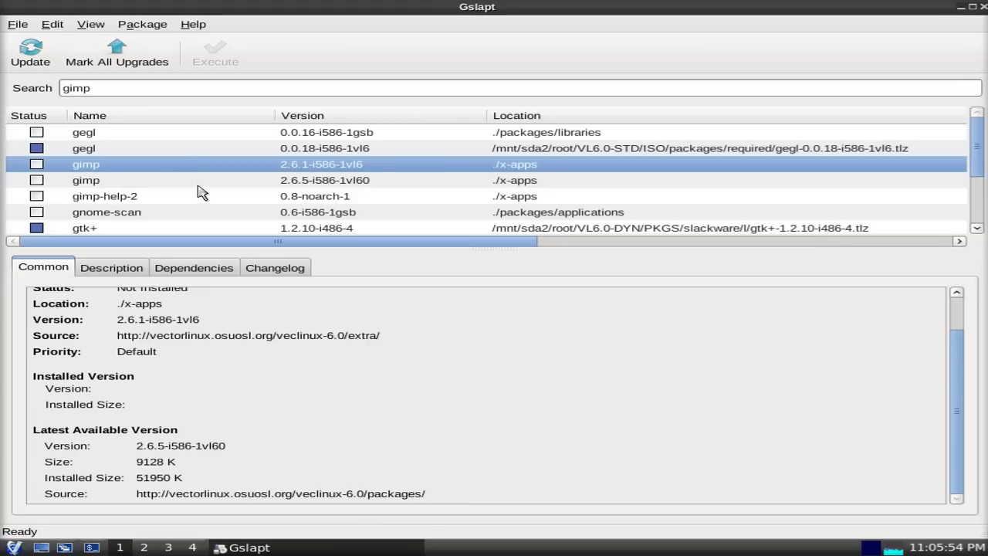
Replace the package search term with gnumeric and run the search.
click(126, 87)
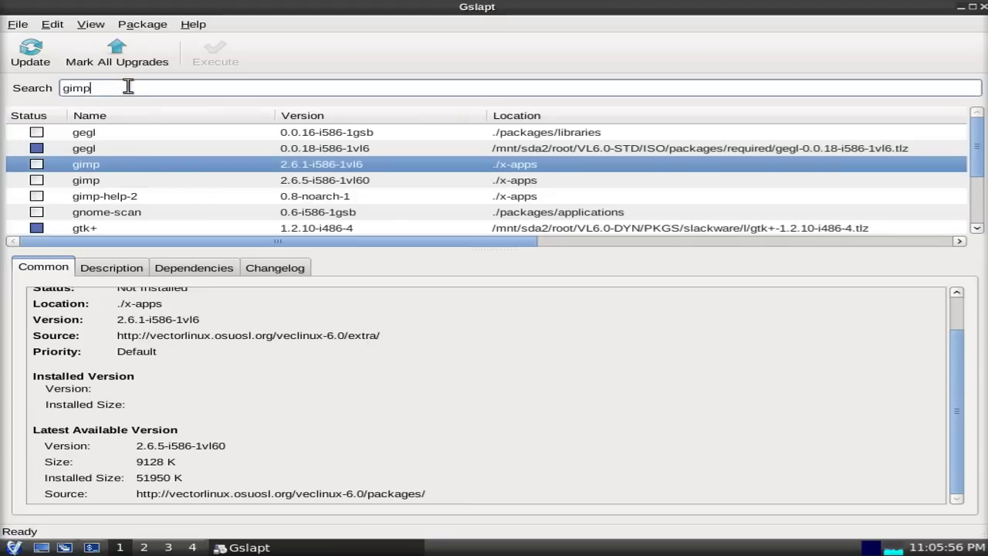
key(BackSpace)
key(BackSpace)
key(BackSpace)
key(BackSpace)
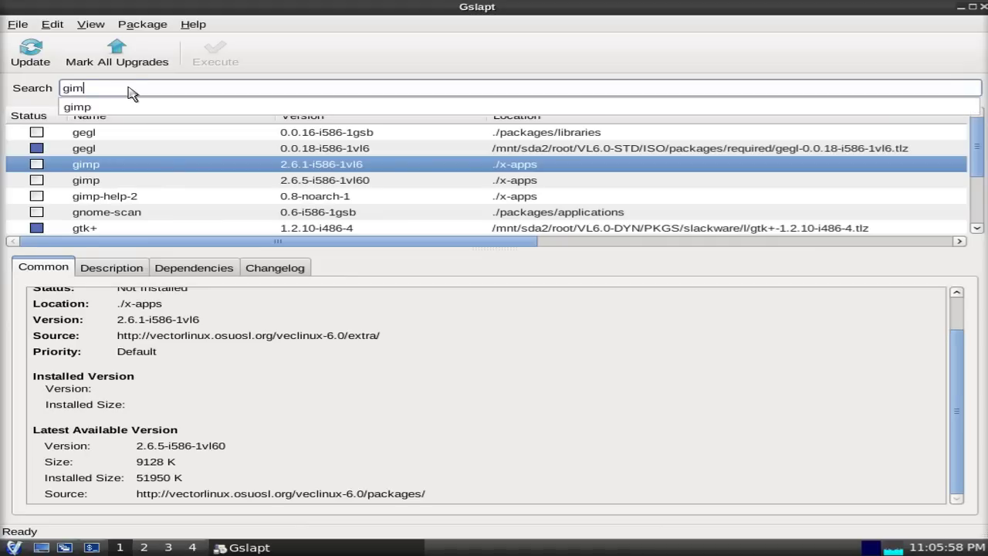
text(gnumeric)
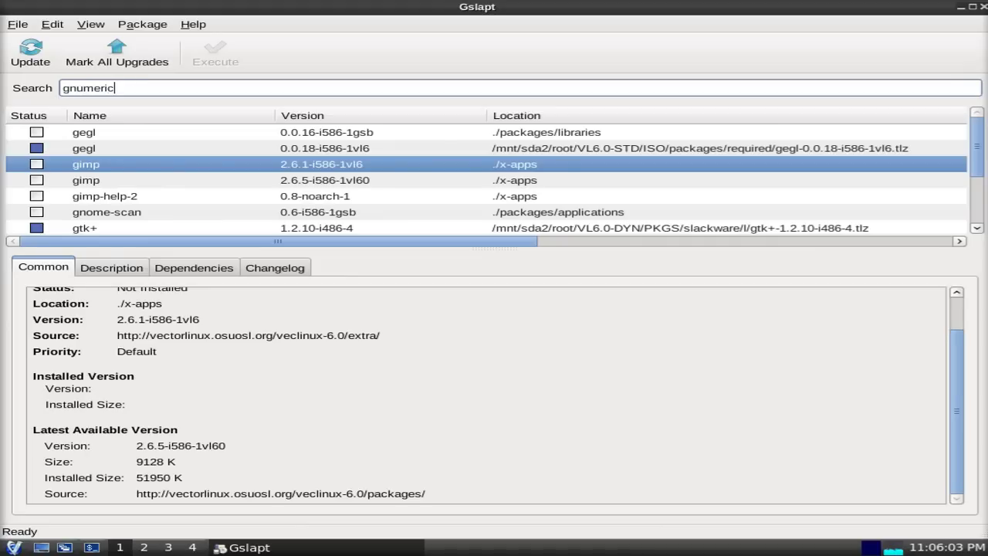
key(Return)
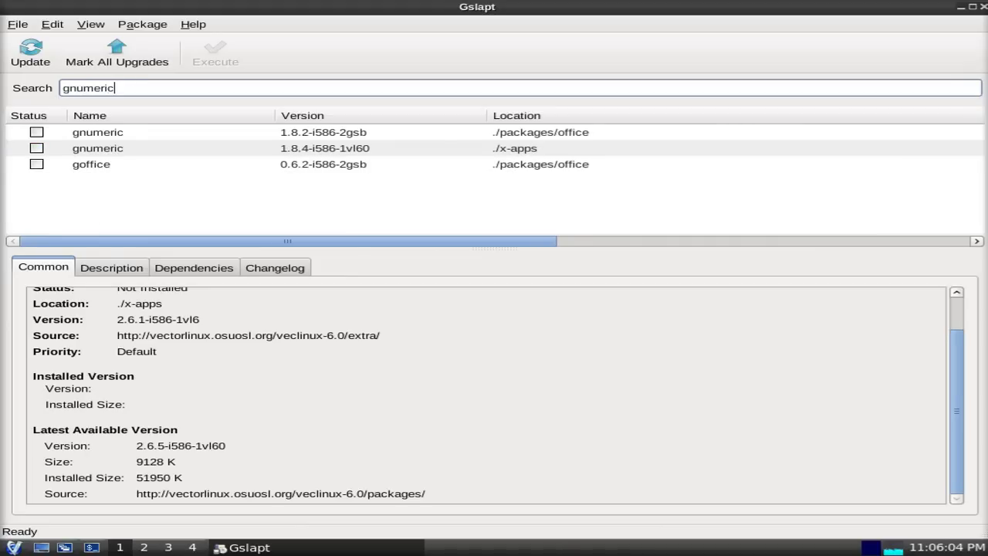
Mark the gnumeric 1.8.4-i586-1vl60 package for installation and apply the pending changes.
click(105, 135)
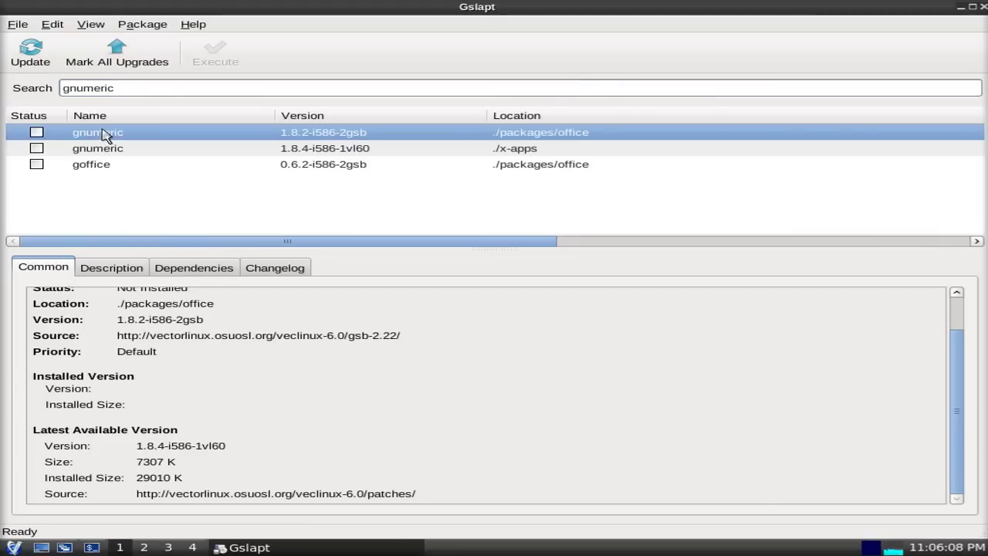
click(115, 151)
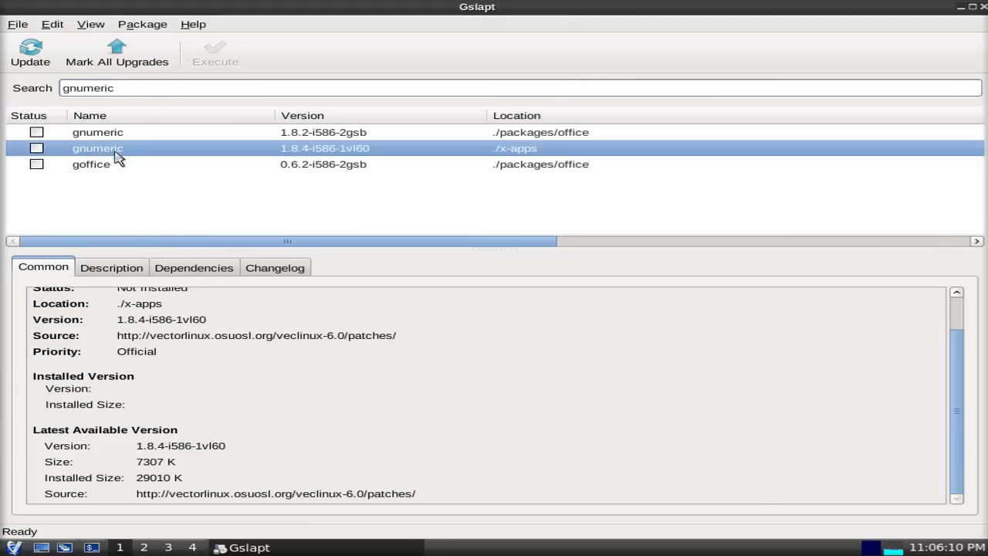
click(42, 150)
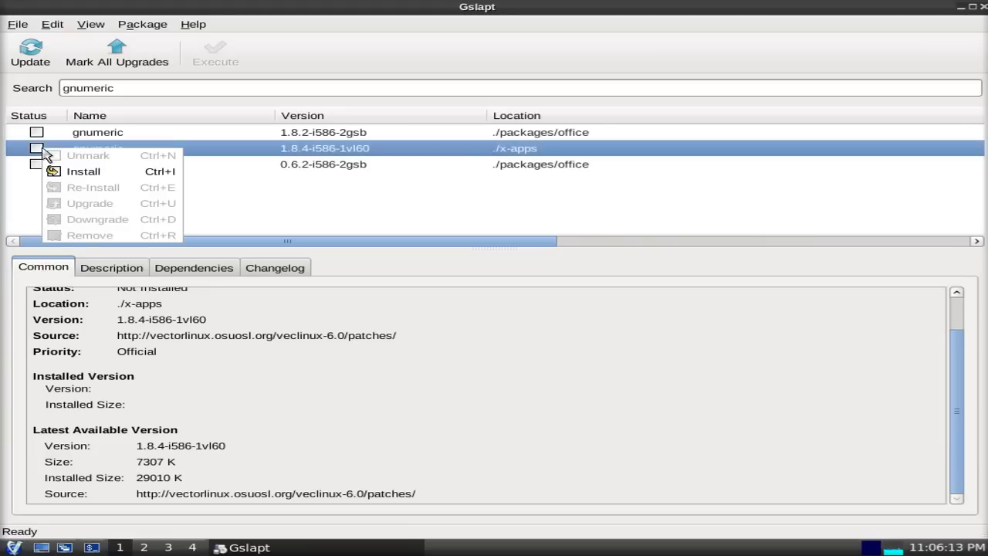
click(83, 172)
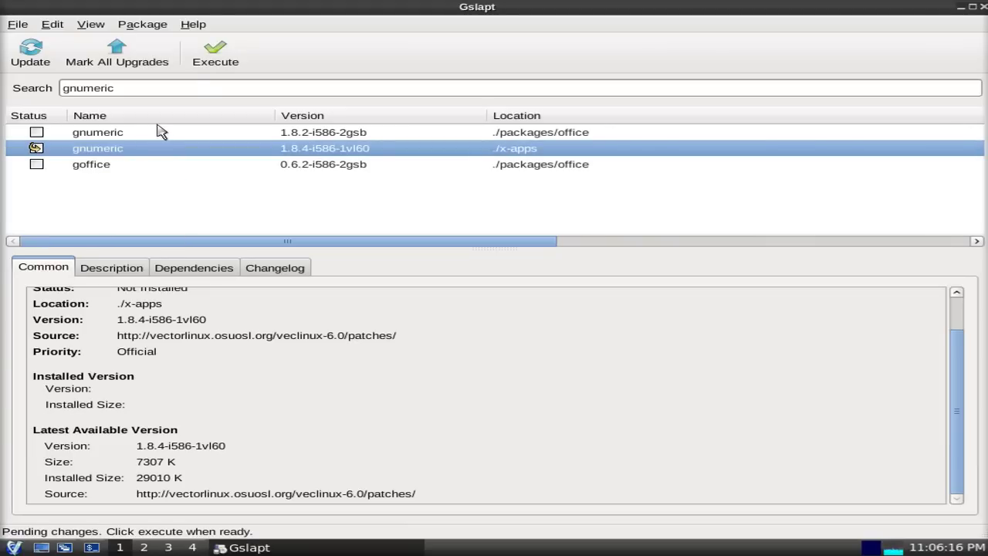
click(214, 62)
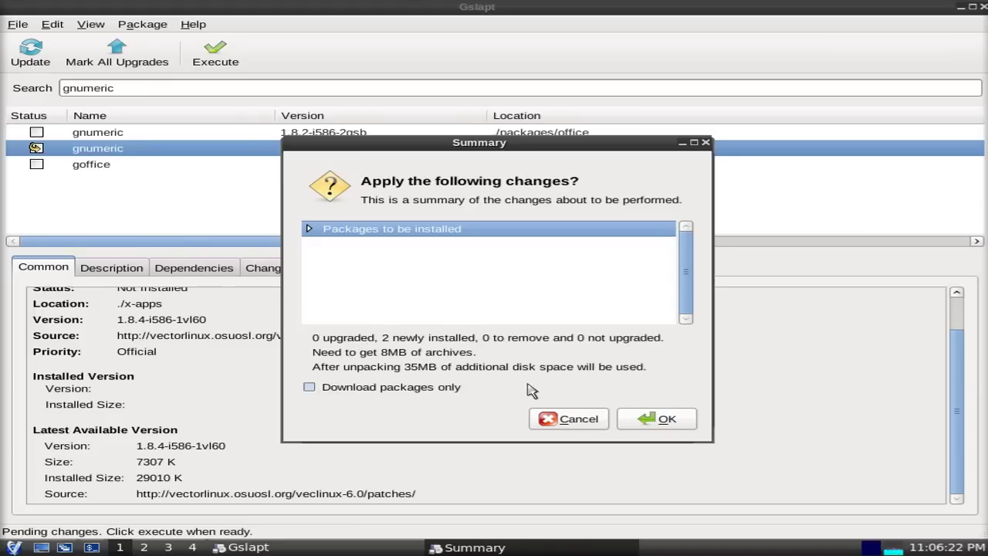
click(631, 422)
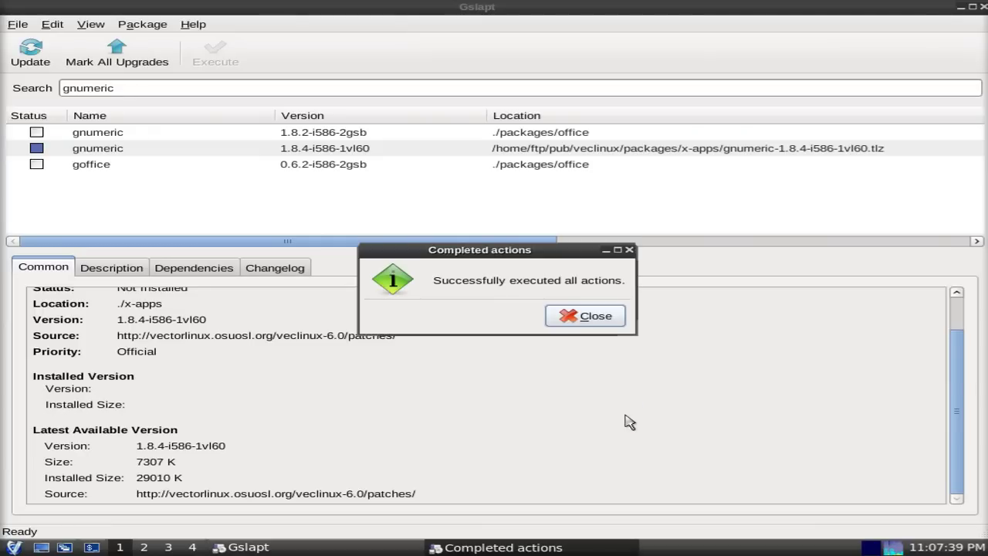
Dismiss the completed actions notice and replace the package search term with gimp, running the search.
click(578, 316)
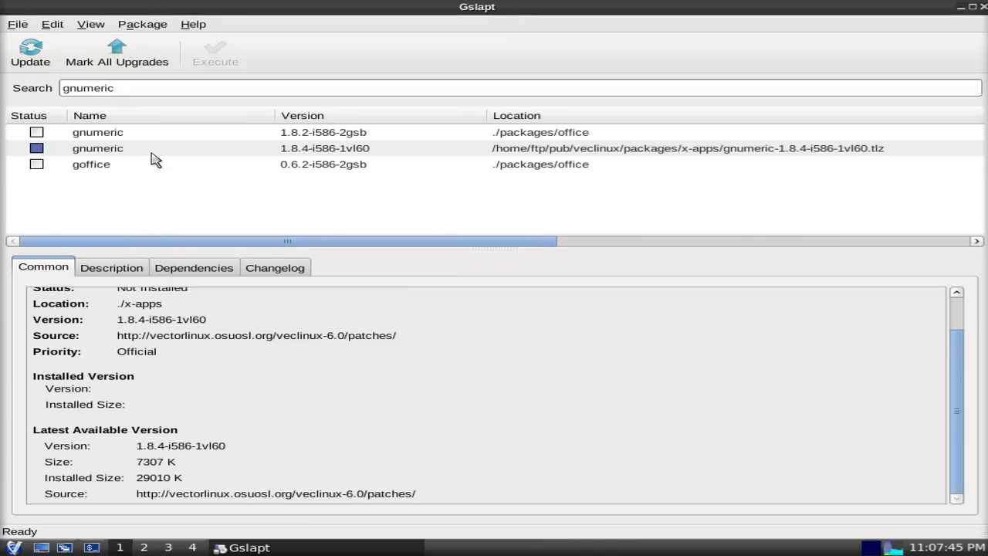
click(160, 89)
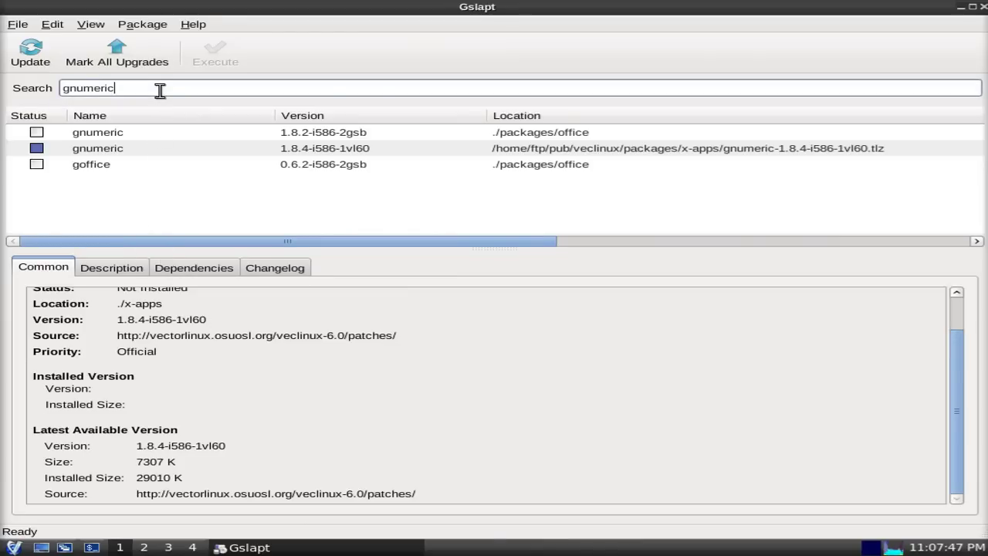
key(BackSpace)
key(BackSpace)
key(BackSpace)
key(BackSpace)
key(BackSpace)
key(BackSpace)
key(BackSpace)
text(gimp)
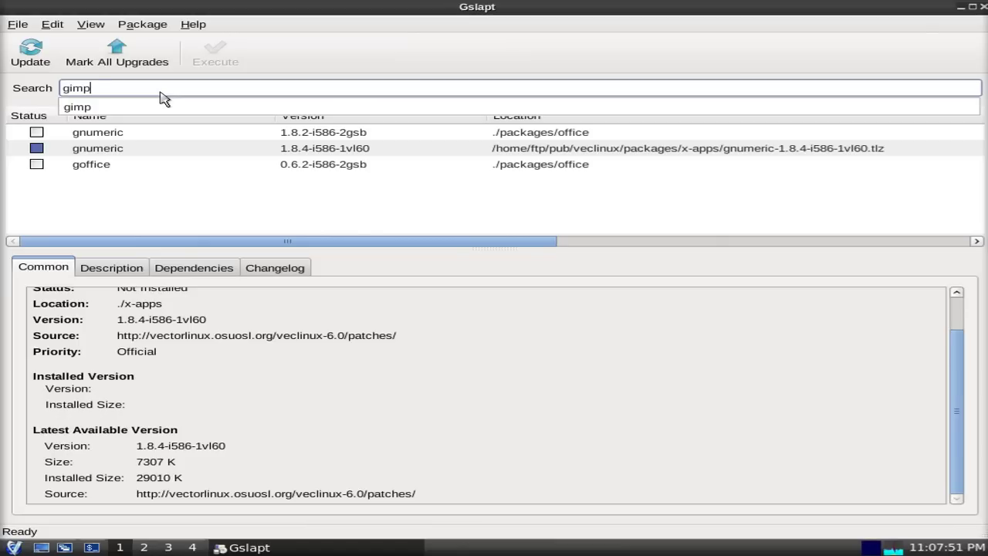
key(Return)
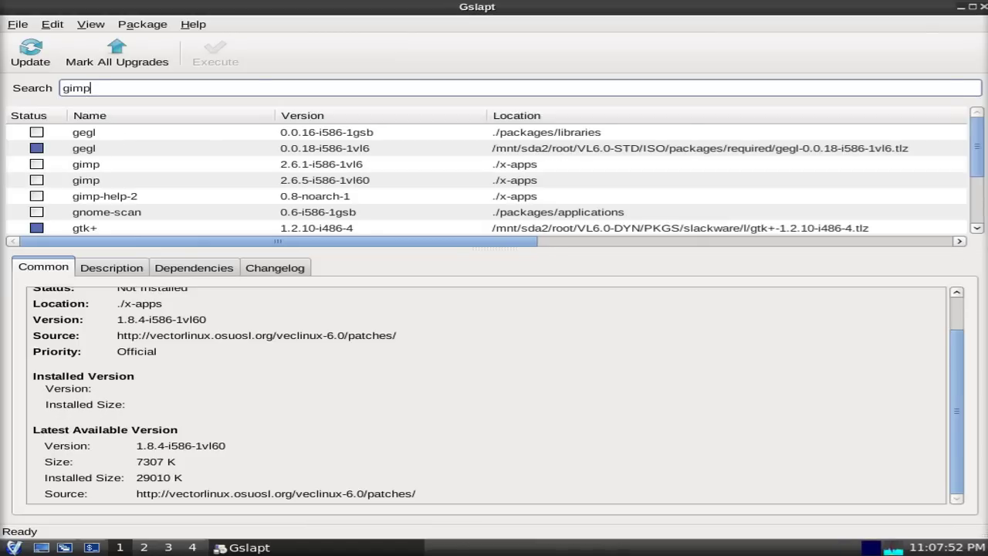
Install the gimp 2.6.5-i586-1vl60 package by applying the pending changes, and close the package manager.
click(162, 181)
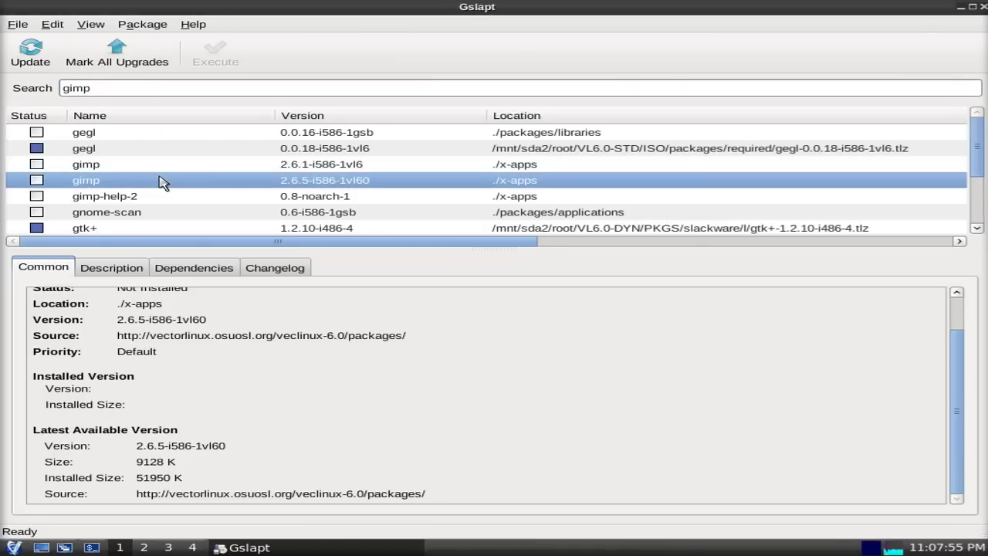
click(36, 180)
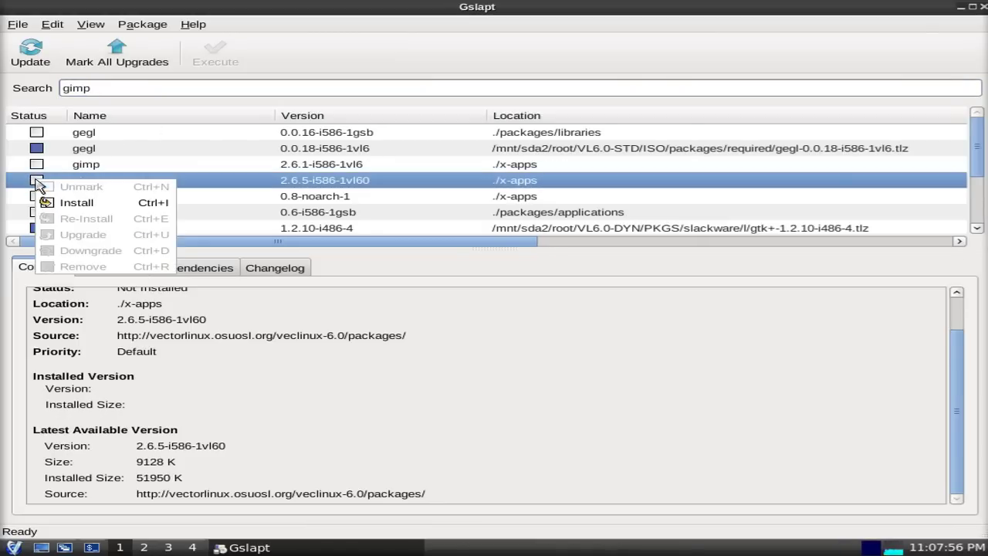
click(71, 202)
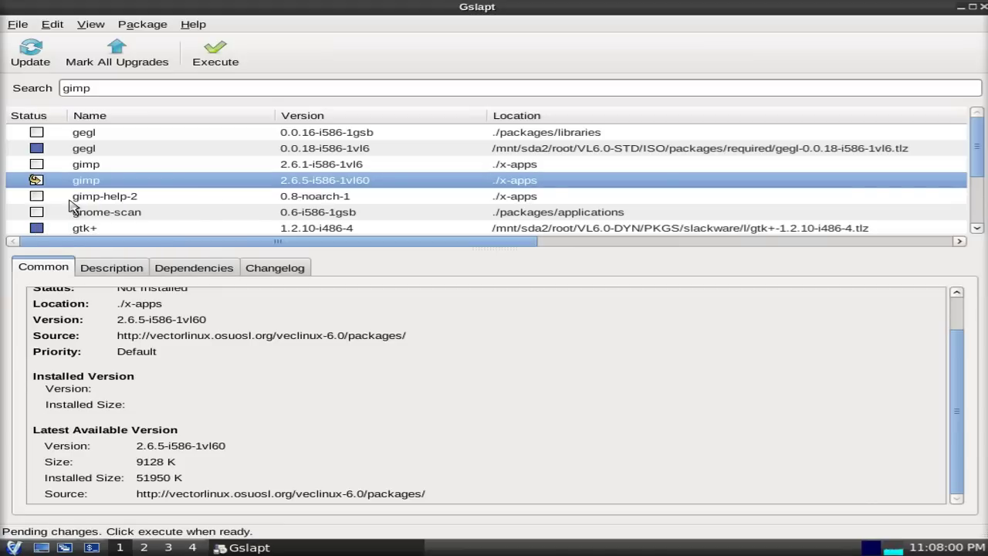
click(216, 54)
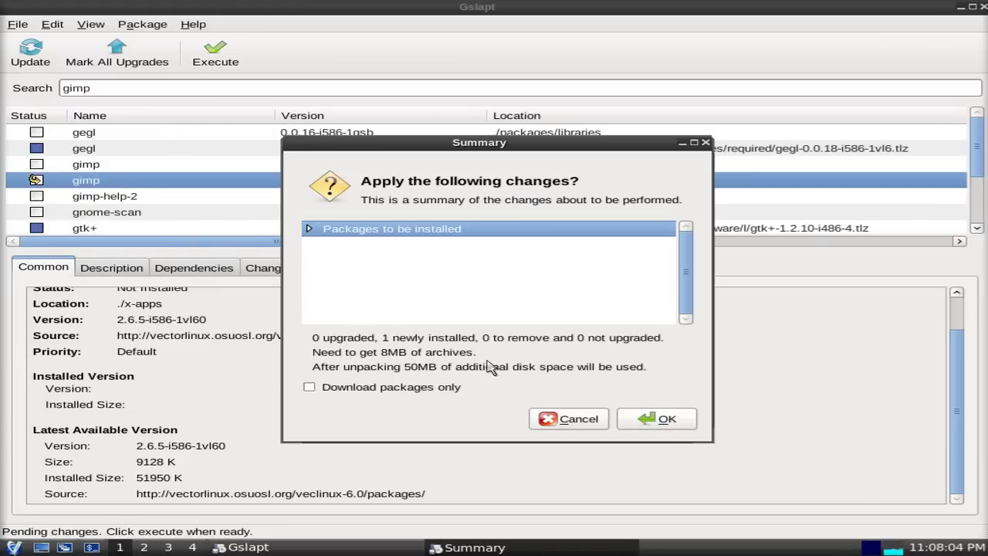
click(658, 421)
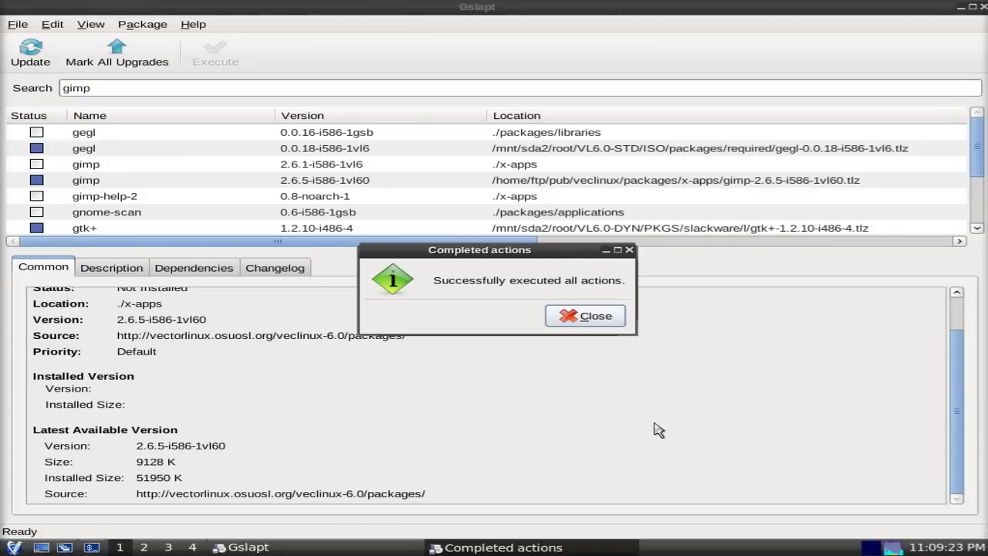
click(588, 322)
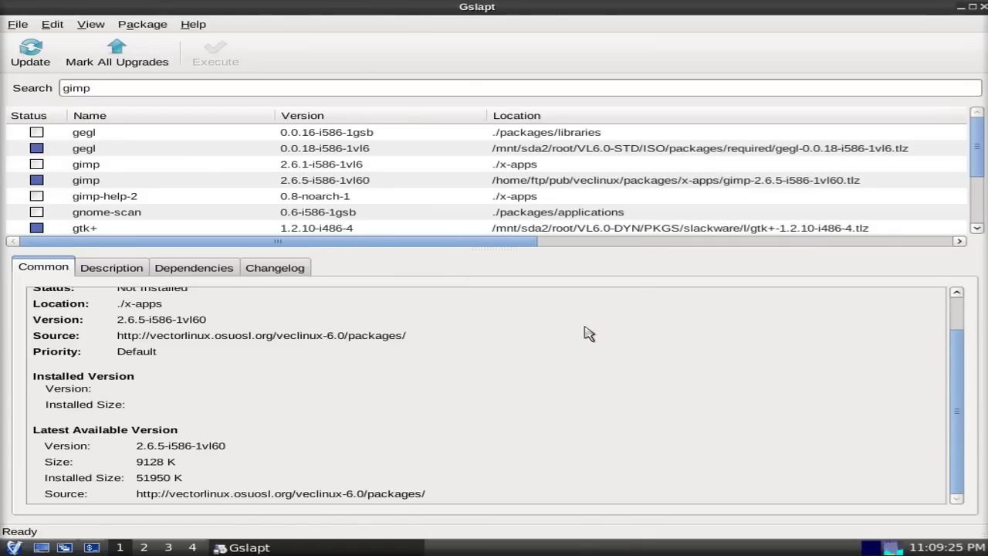
click(983, 6)
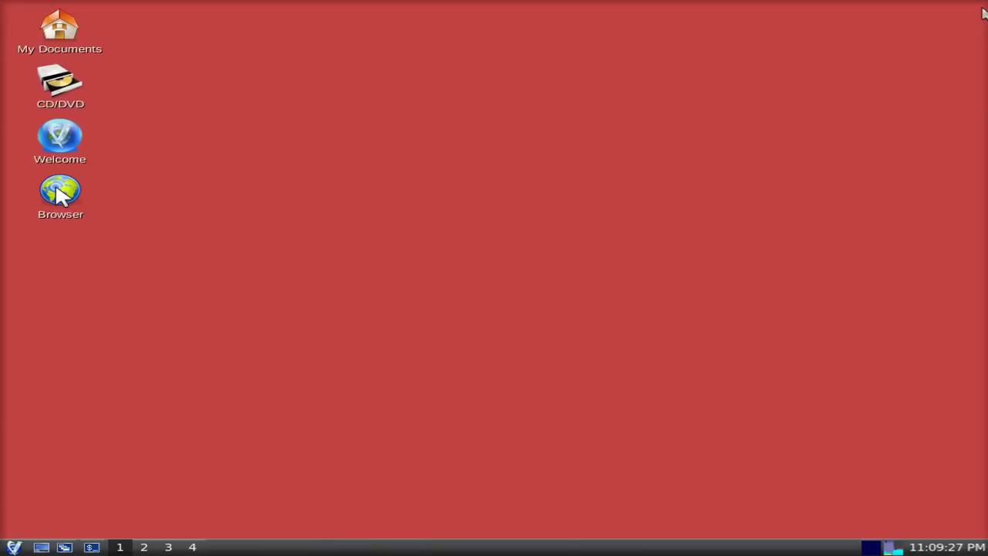
Run Update Menu from the System applications and refresh the menu to add newly installed programs.
click(16, 547)
mouse_move(70, 394)
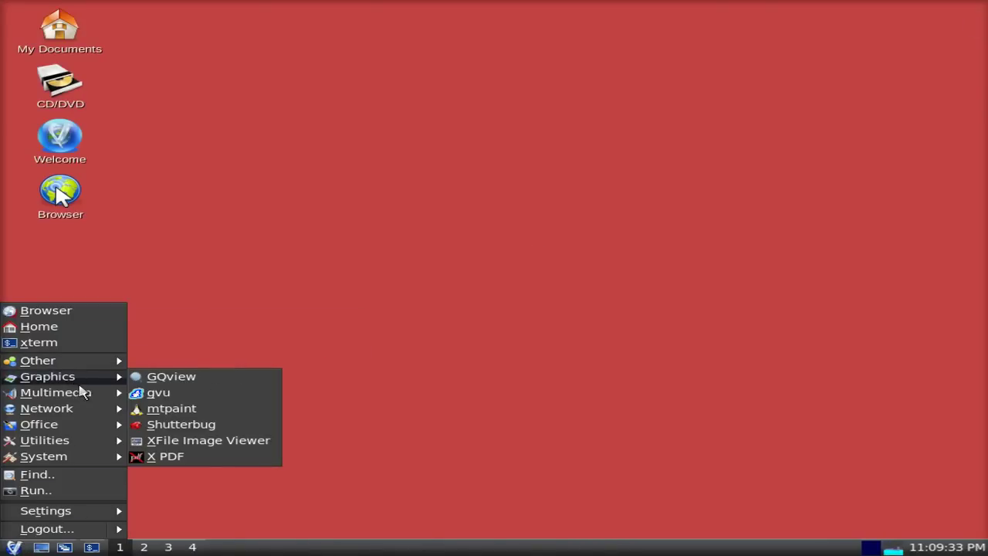
mouse_move(82, 427)
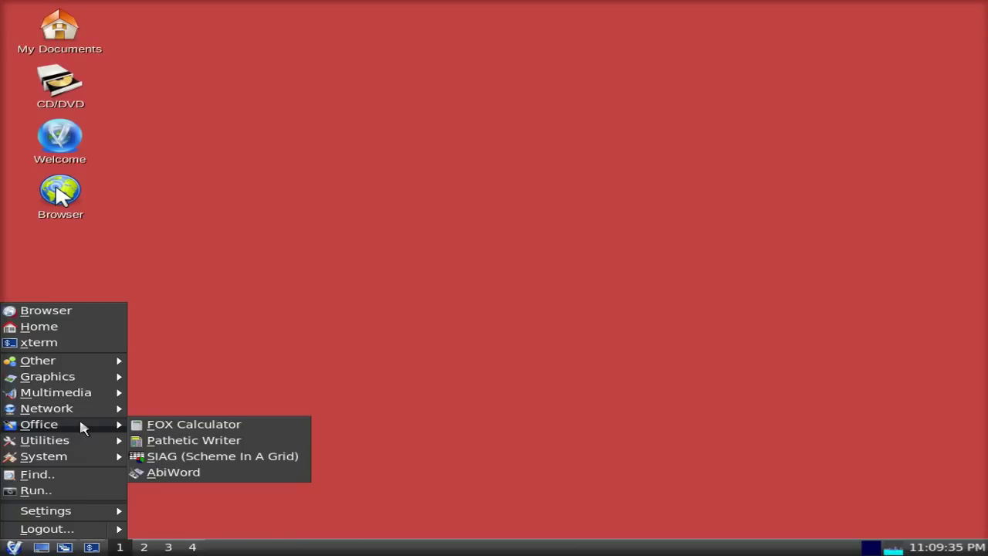
mouse_move(82, 456)
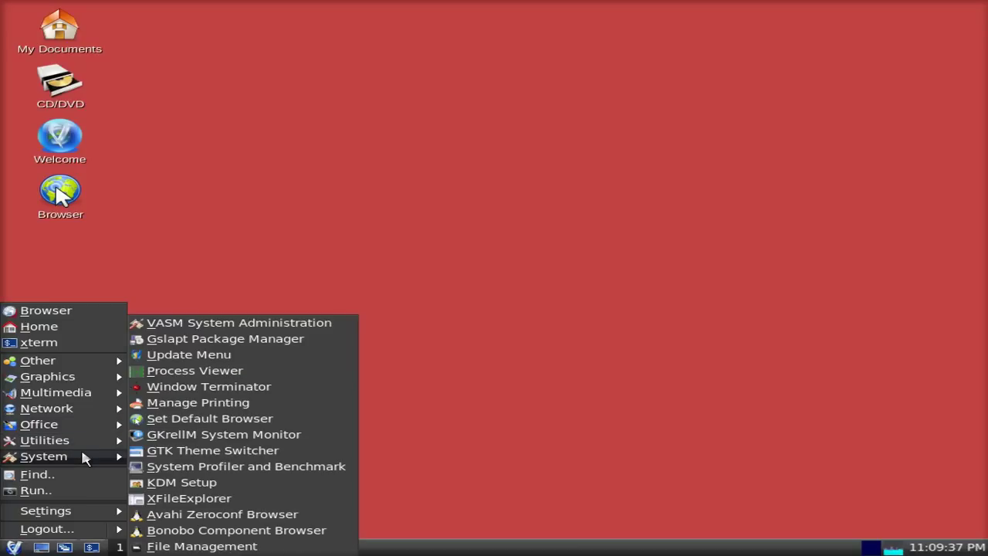
click(193, 357)
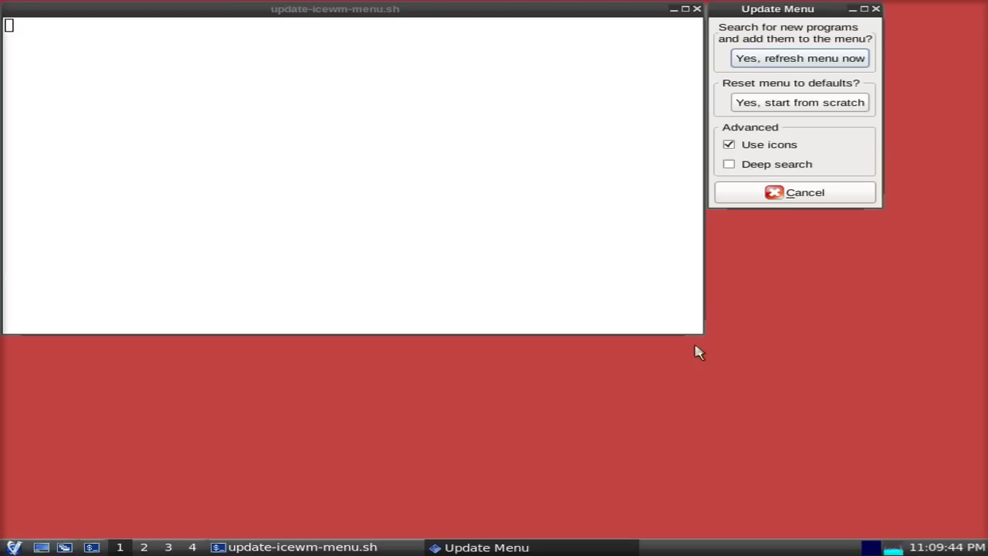
click(816, 68)
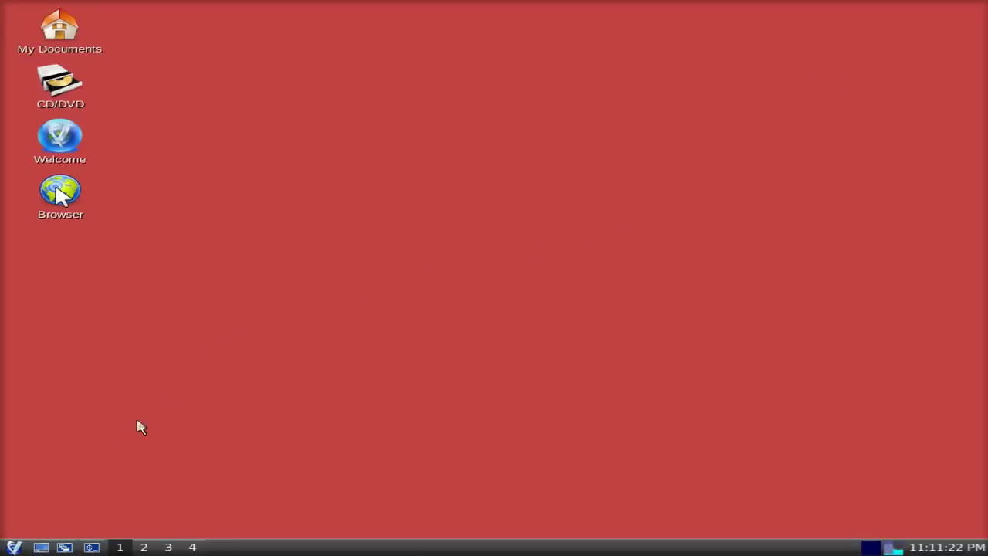
Launch GNU Image Manipulation Program from the Graphics applications, move its Toolbox up to view all the tools, and close the program.
click(18, 544)
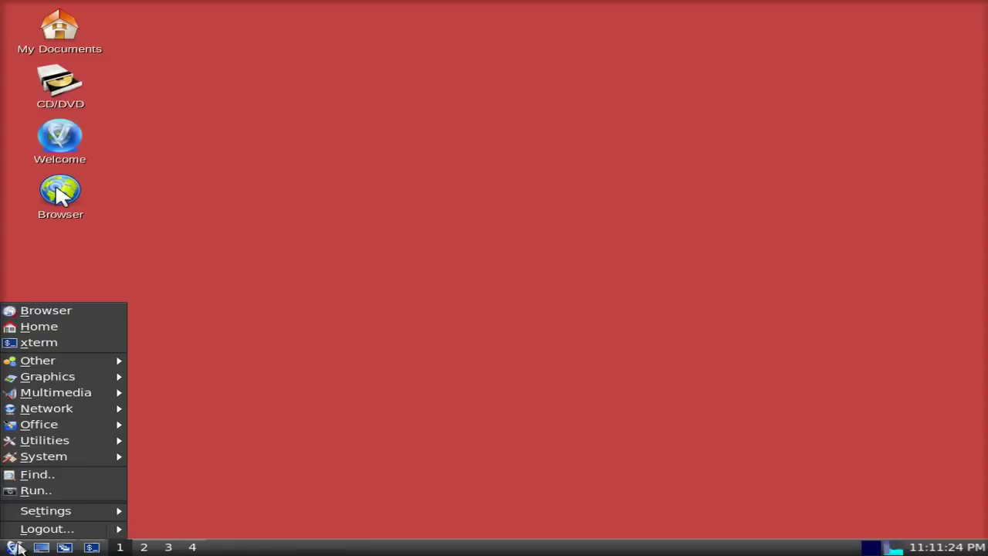
mouse_move(60, 413)
mouse_move(67, 382)
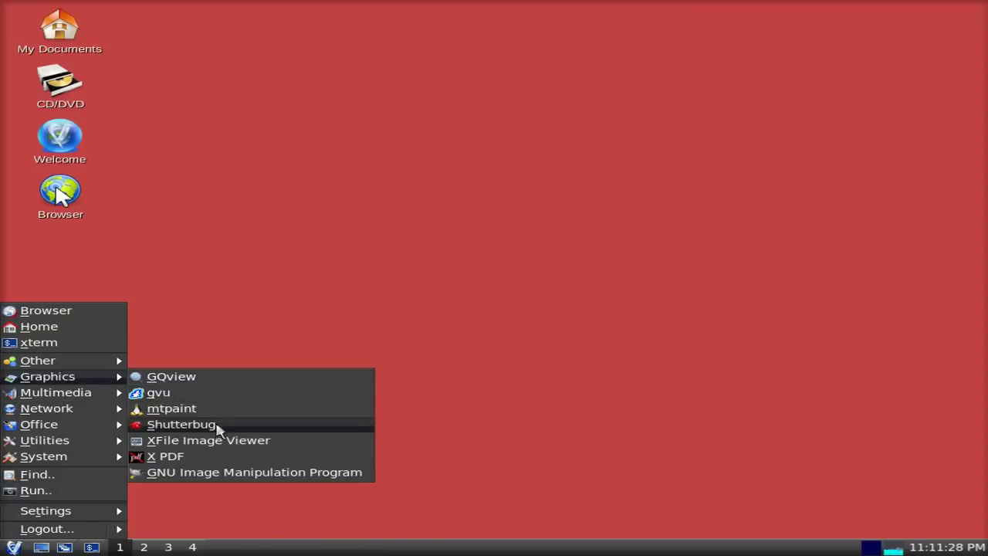
click(222, 473)
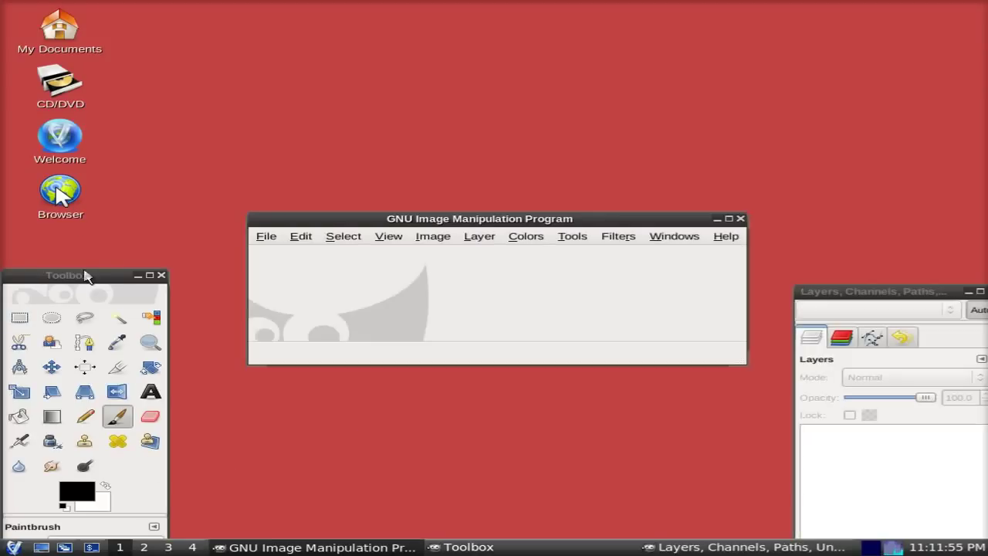
mouse_move(90, 281)
mouse_down()
mouse_move(126, 172)
mouse_move(123, 24)
mouse_up()
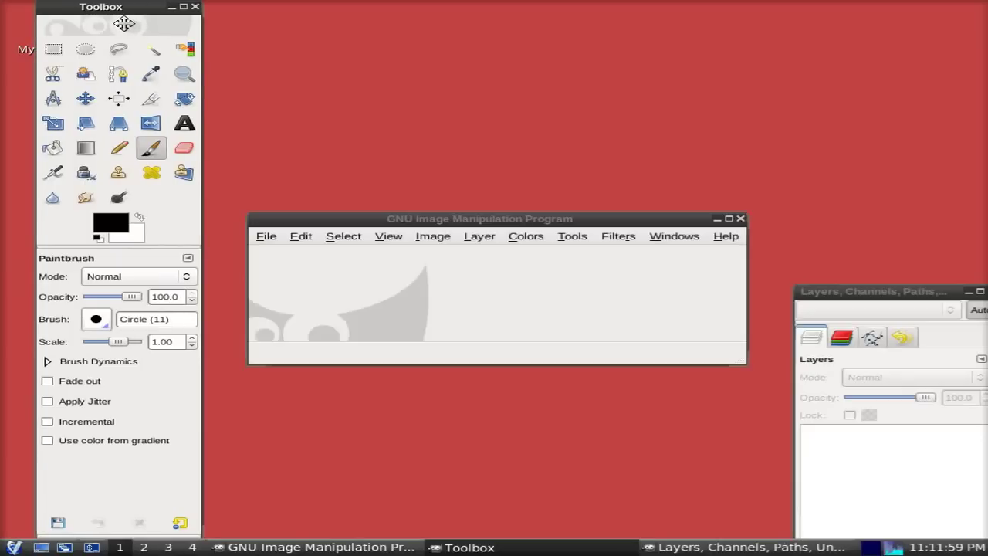
click(740, 219)
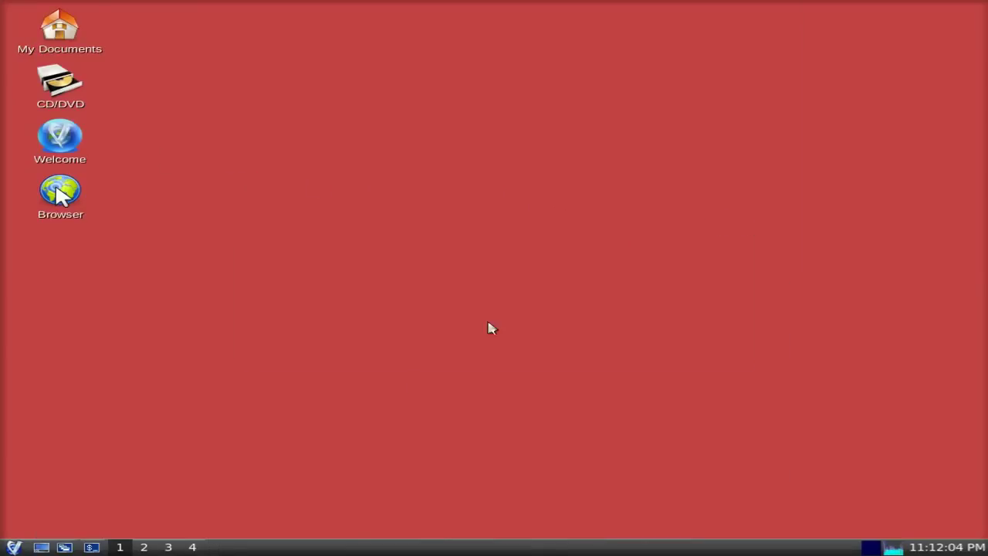
Launch Gnumeric Spreadsheet from the Office applications and maximize its window.
click(16, 548)
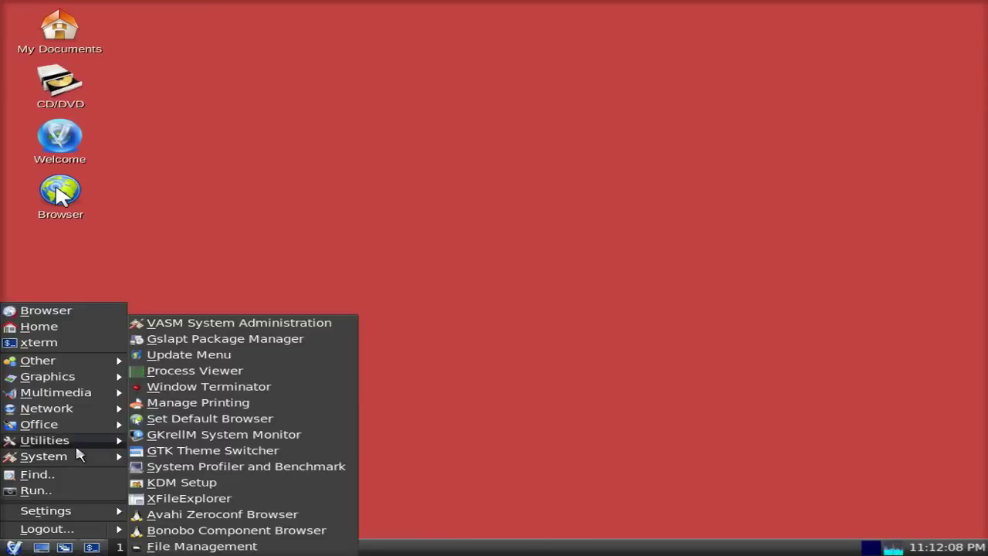
mouse_move(77, 425)
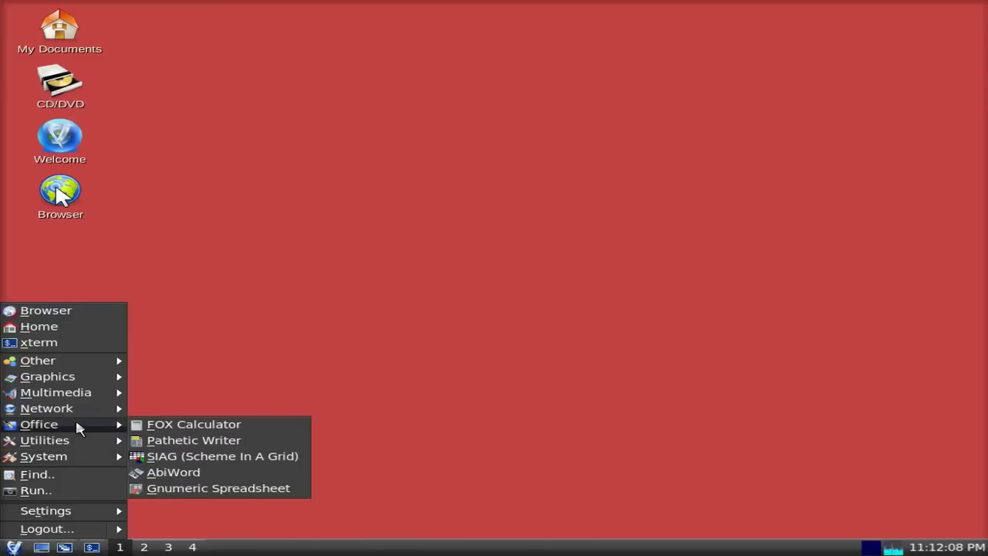
click(188, 487)
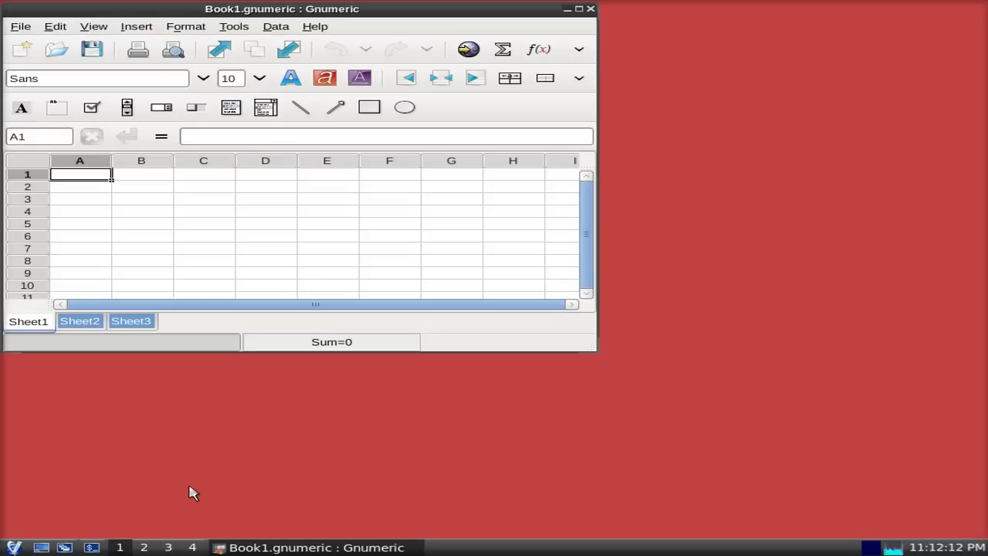
click(578, 9)
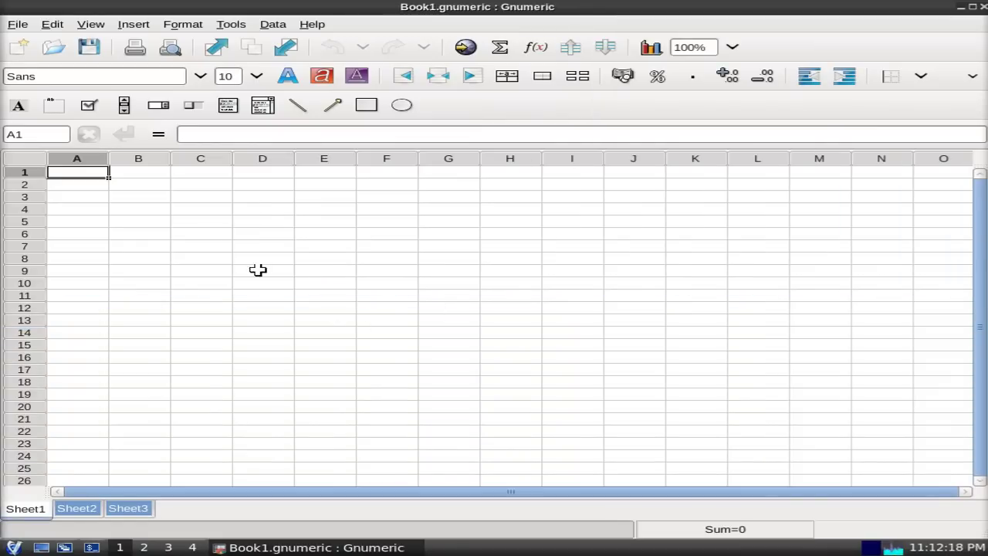
Examine the file types offered for saving the Book1 workbook under a new name, cancel the save and close Gnumeric.
click(18, 24)
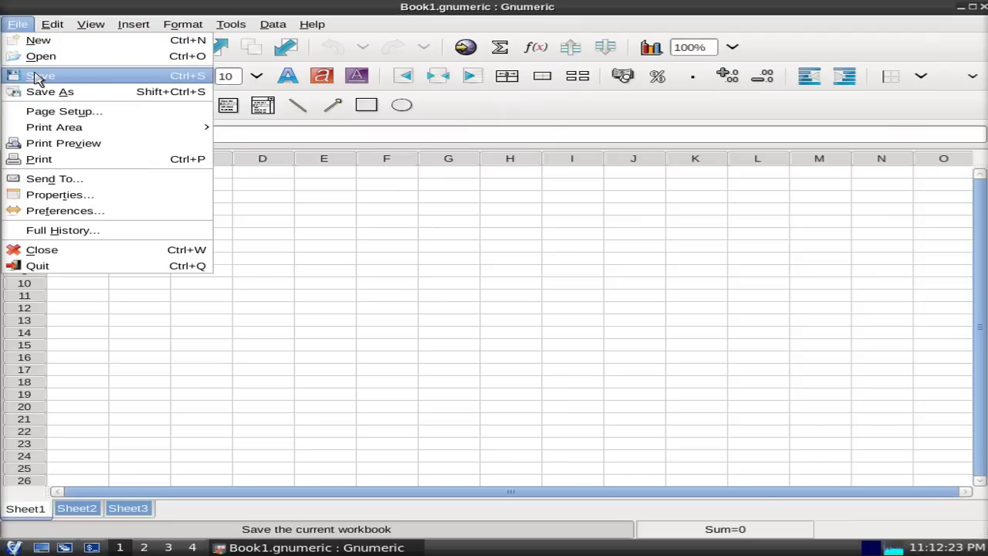
click(46, 92)
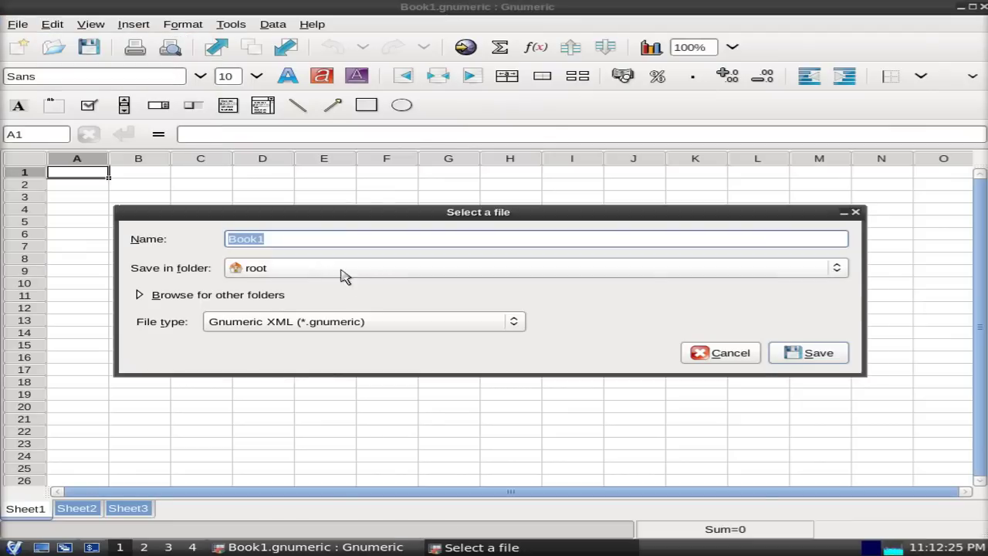
click(513, 324)
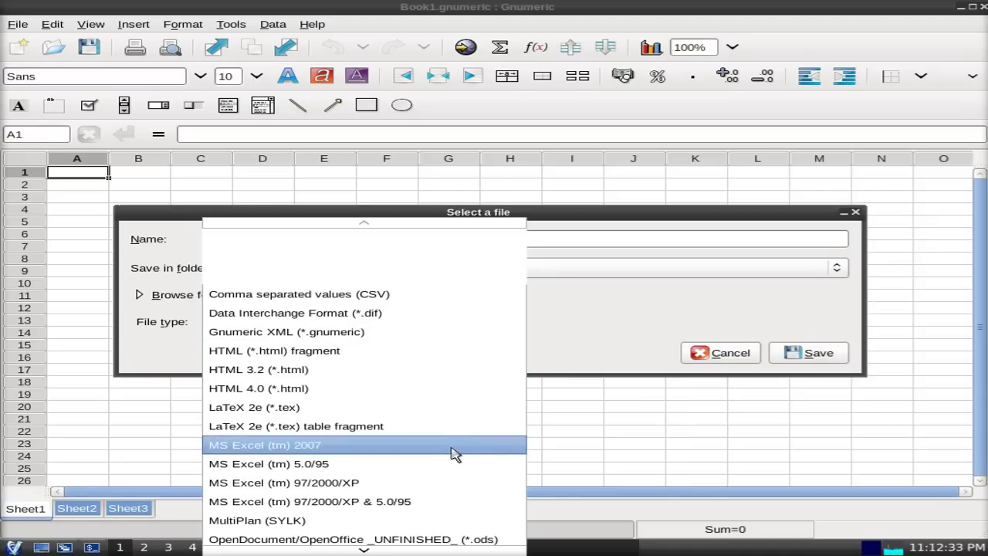
click(617, 359)
click(711, 349)
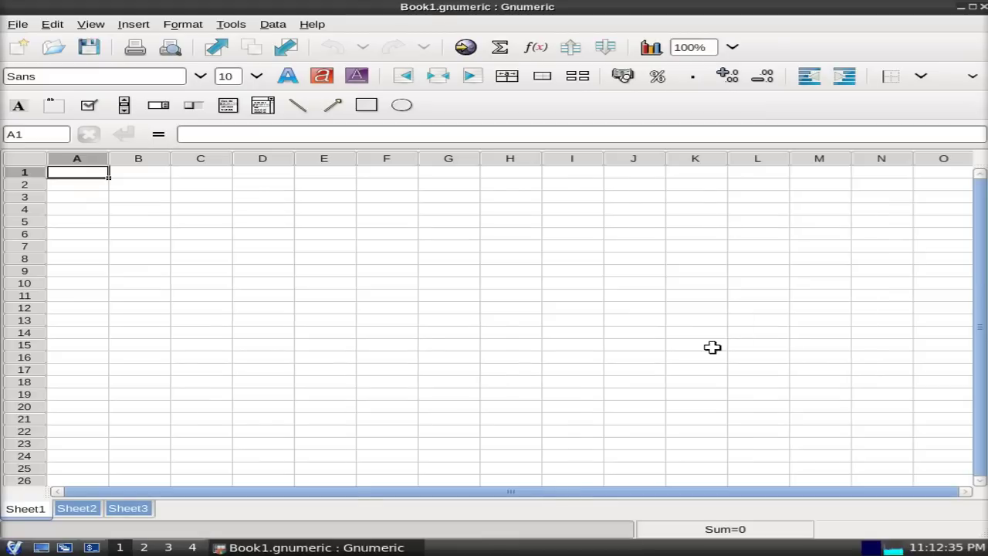
click(983, 10)
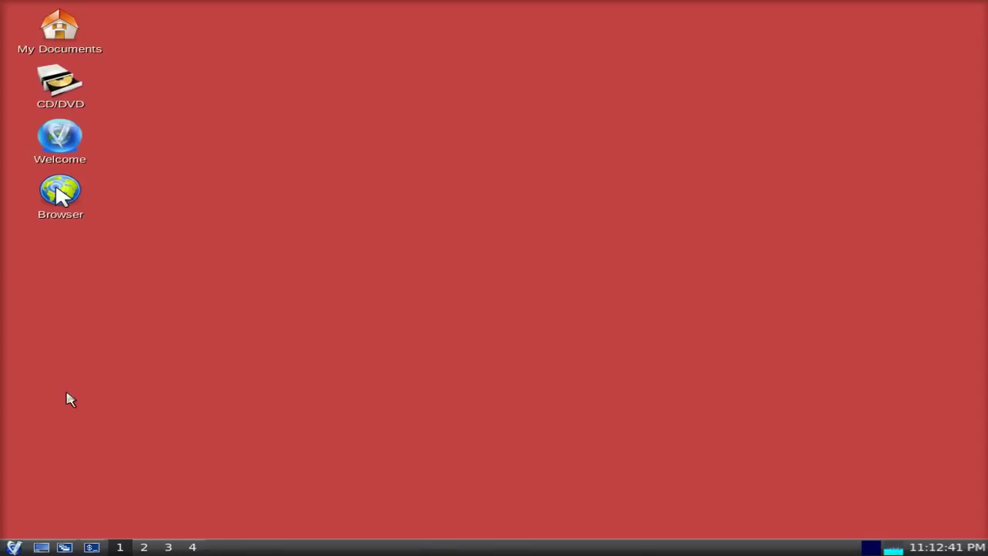
click(15, 547)
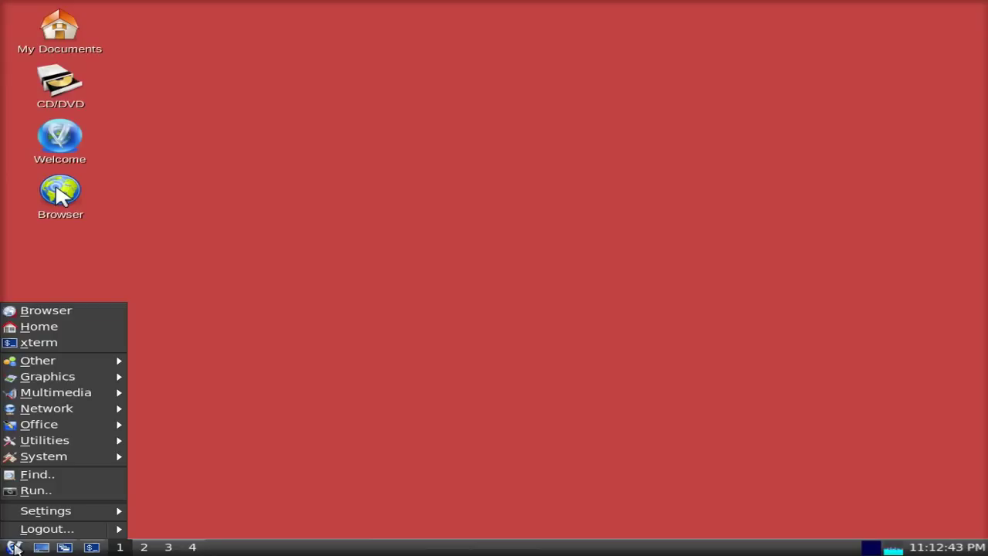
mouse_move(44, 446)
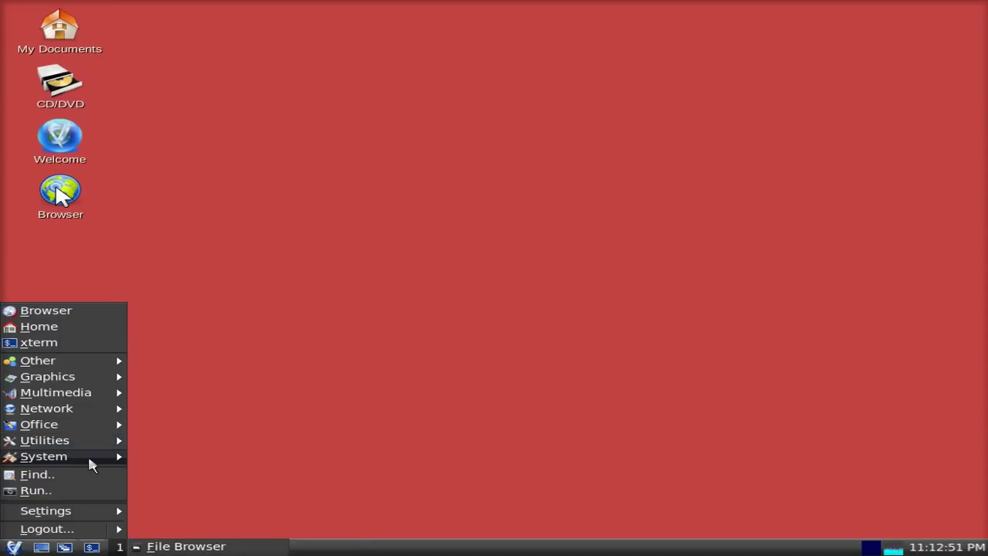
mouse_move(90, 453)
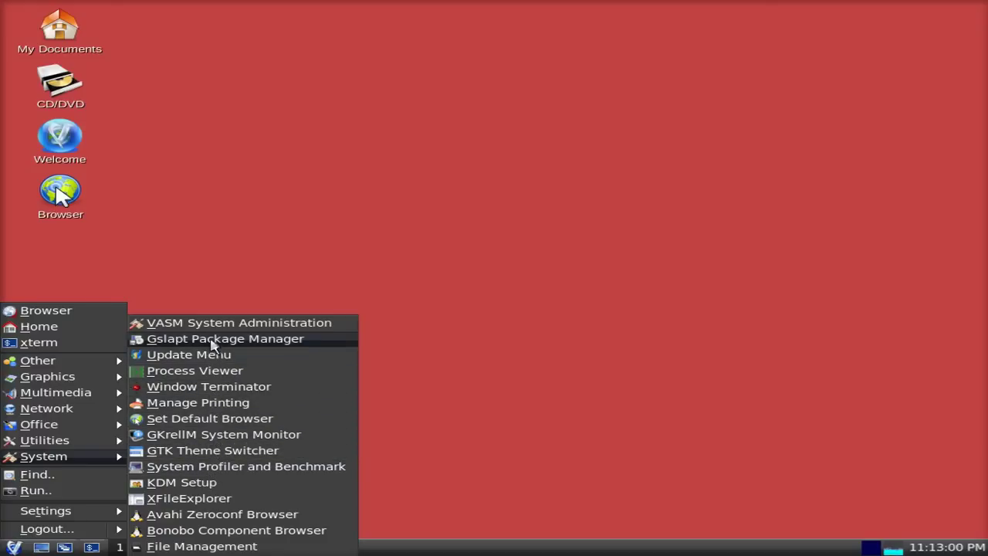
click(215, 292)
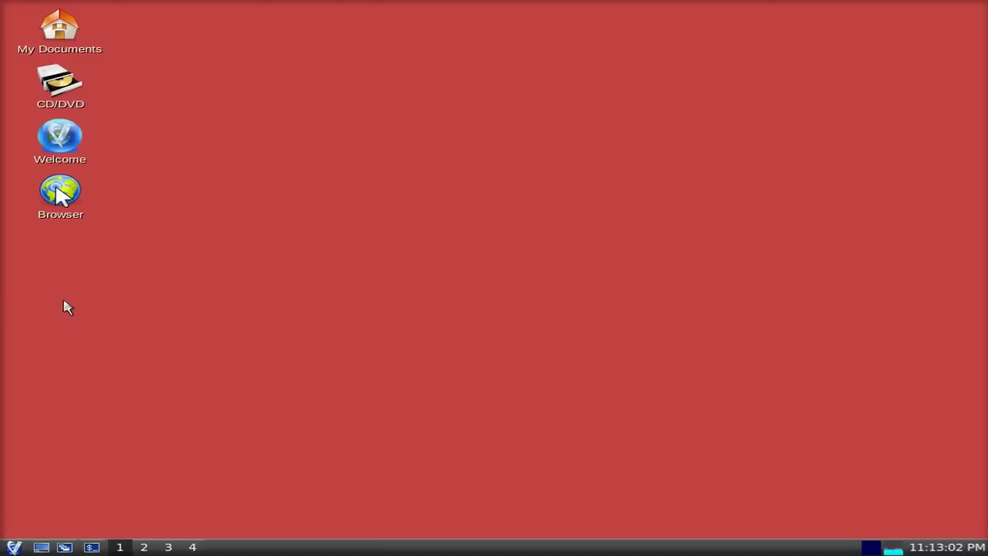
Launch the web browser from the desktop and search Google for "vector linux".
click(62, 194)
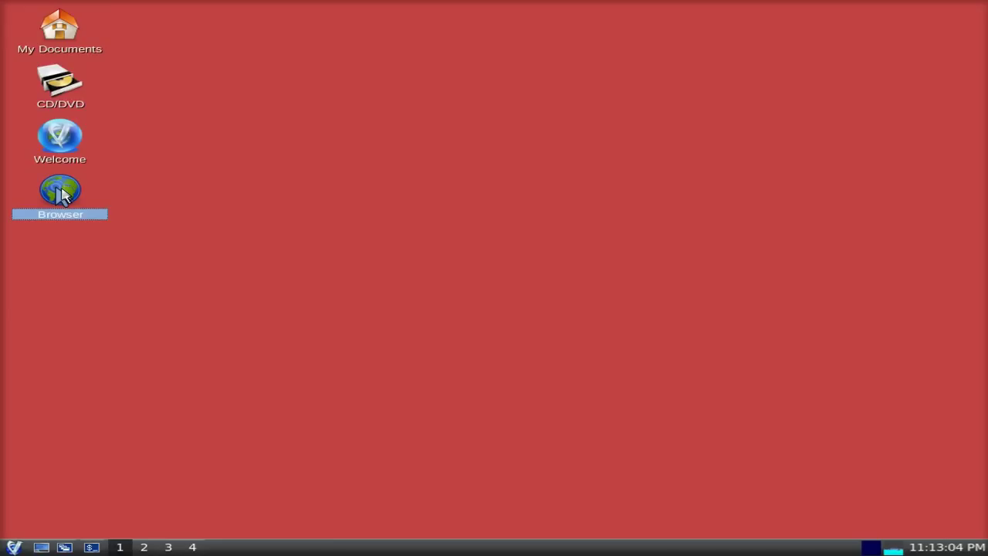
double_click(62, 195)
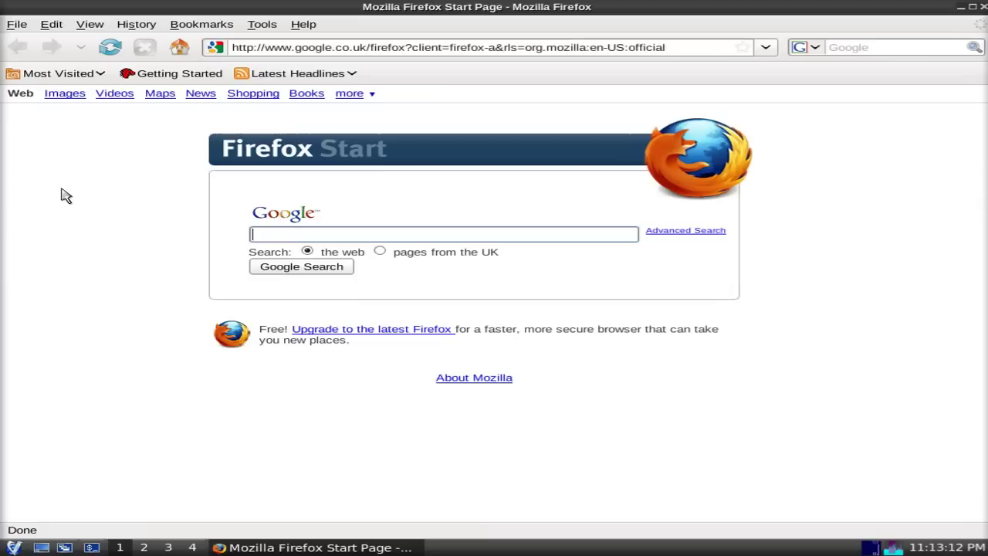
click(349, 239)
text(v)
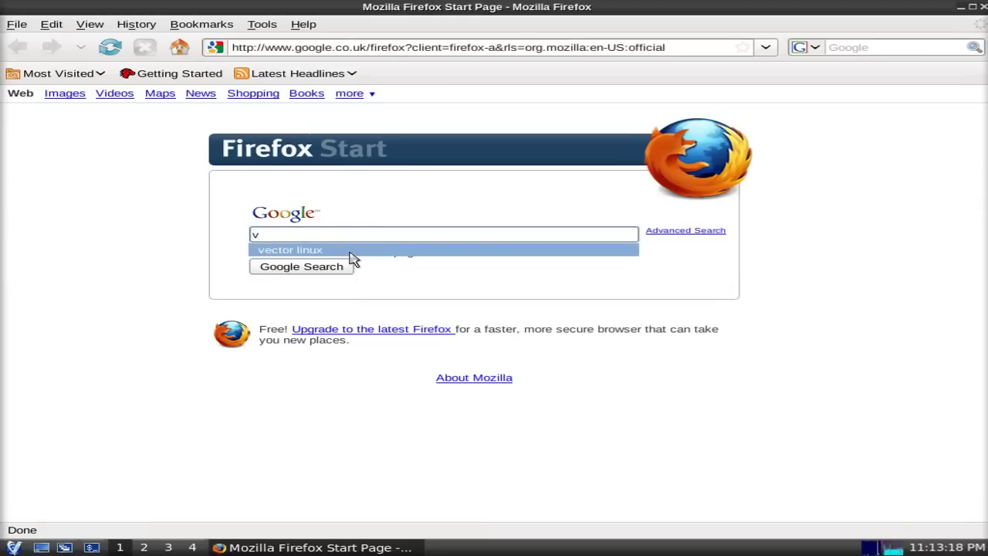
click(351, 250)
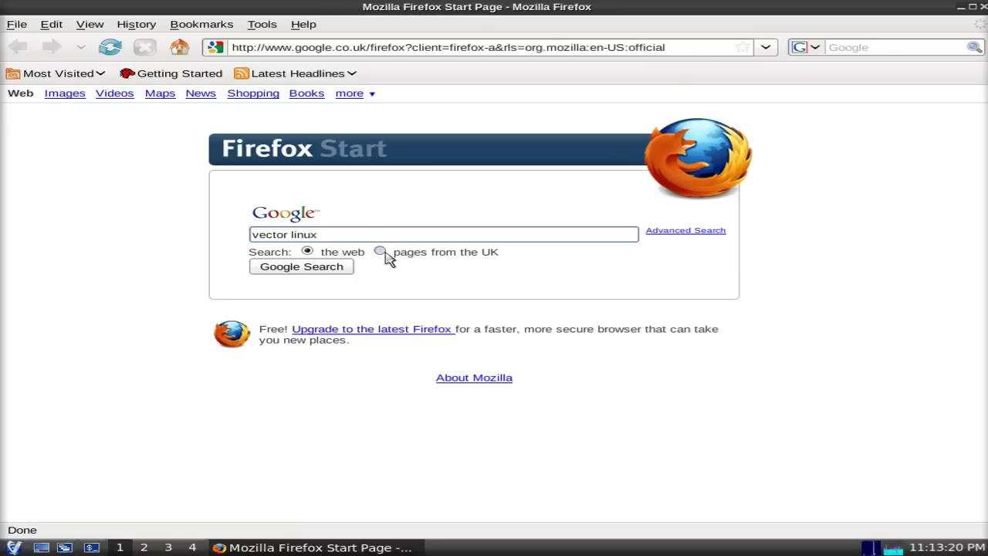
key(Return)
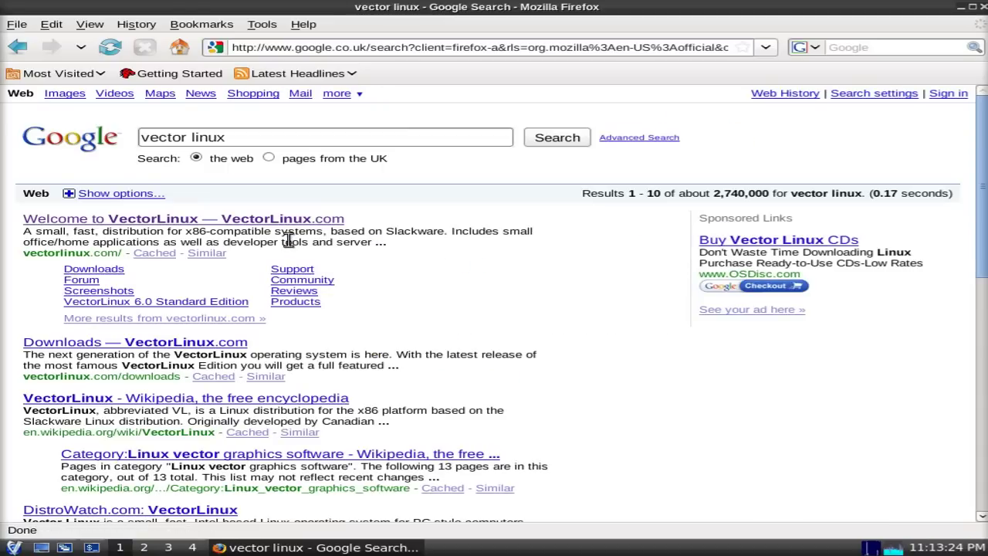
Open the VectorLinux.com website and follow the VL Light download page link under the Light Edition on its Products page.
click(270, 222)
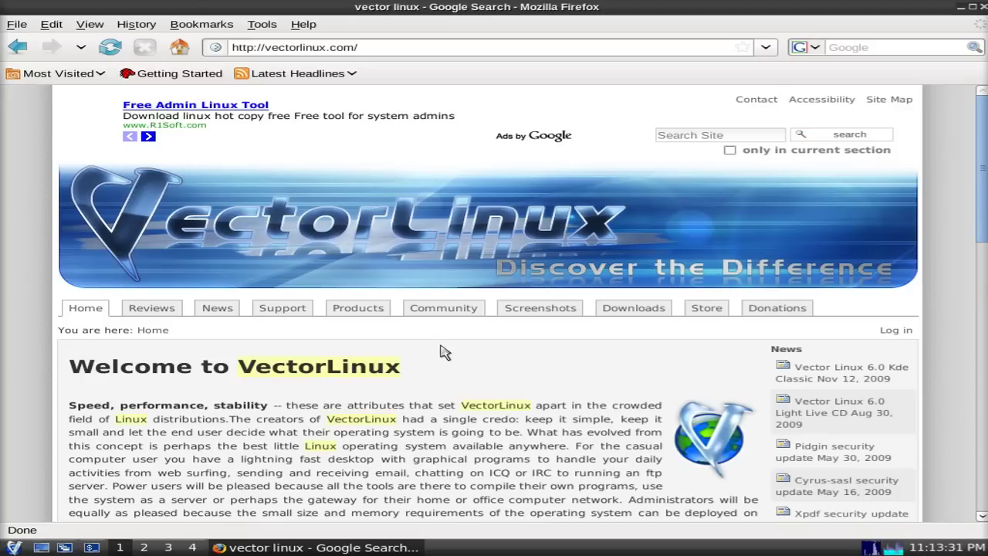
click(363, 317)
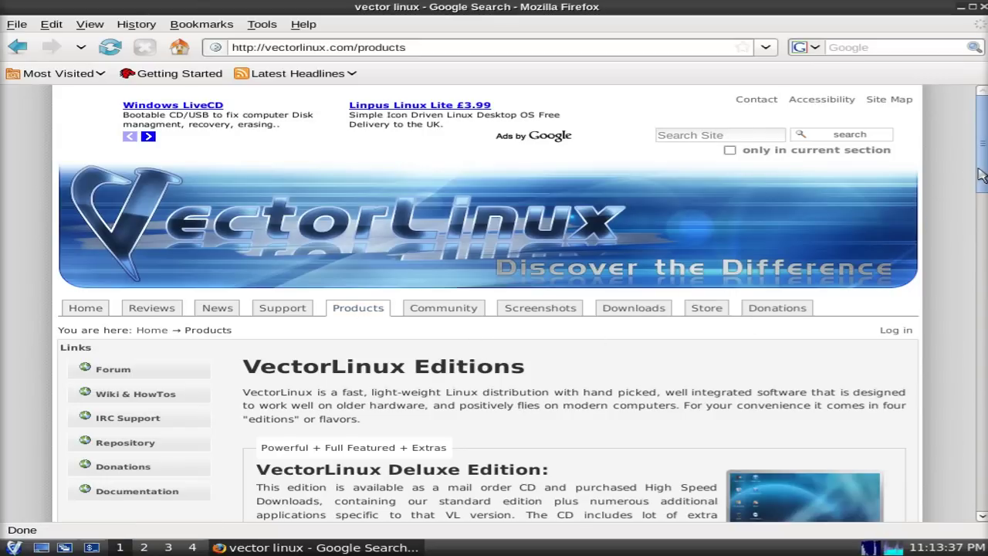
drag(982, 179, 980, 389)
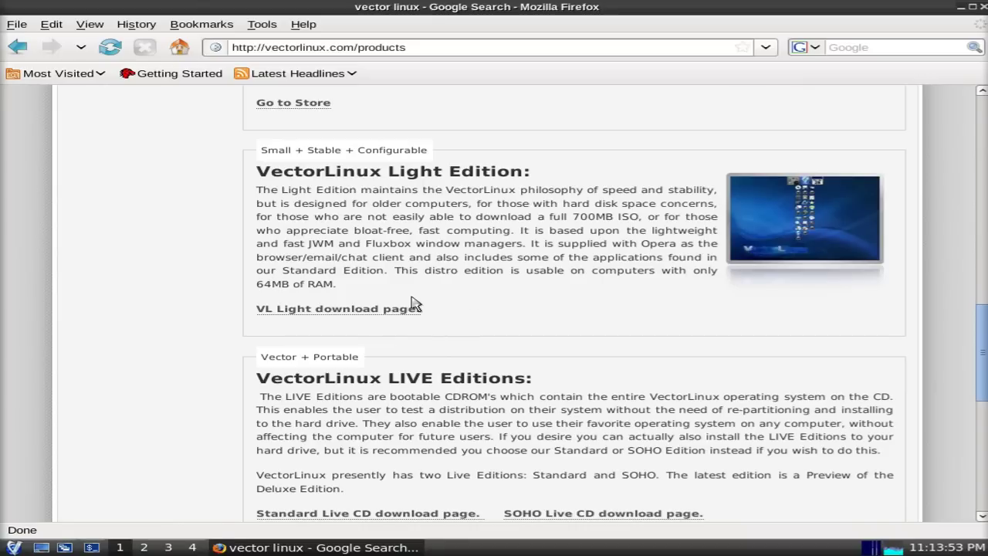
click(377, 309)
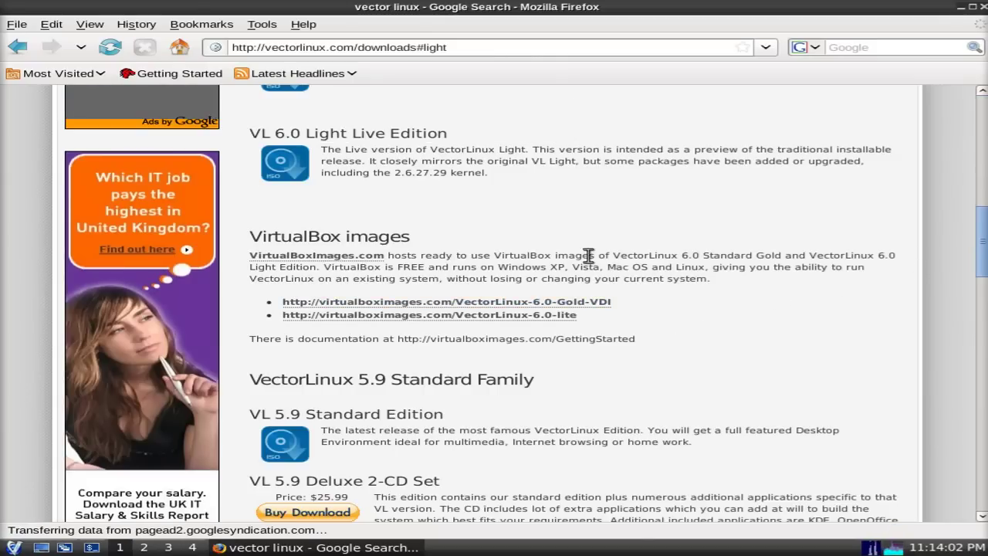
Return to the Products page, highlight the Light Edition entry under Hardware Requirements, and close the browser.
click(18, 48)
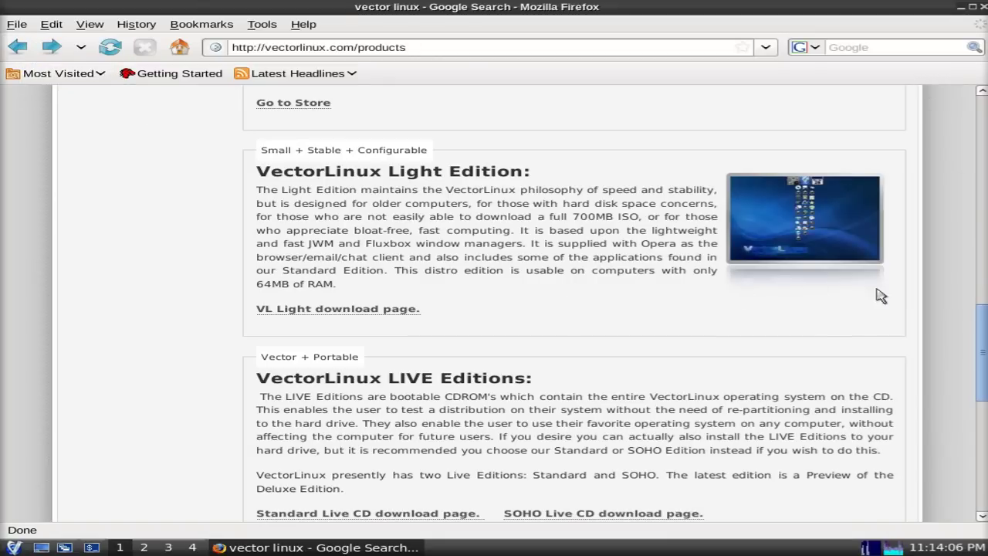
drag(983, 342, 984, 442)
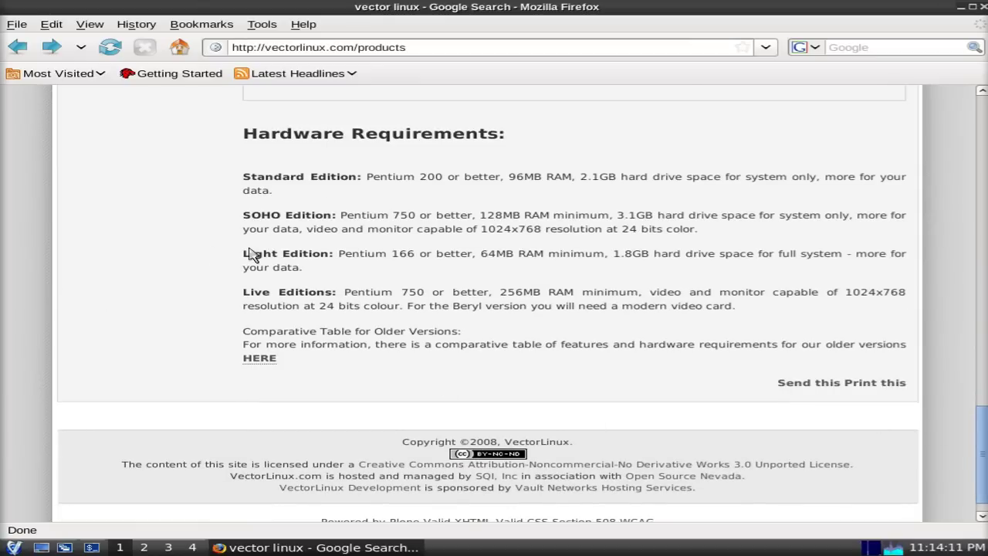
drag(243, 251, 346, 271)
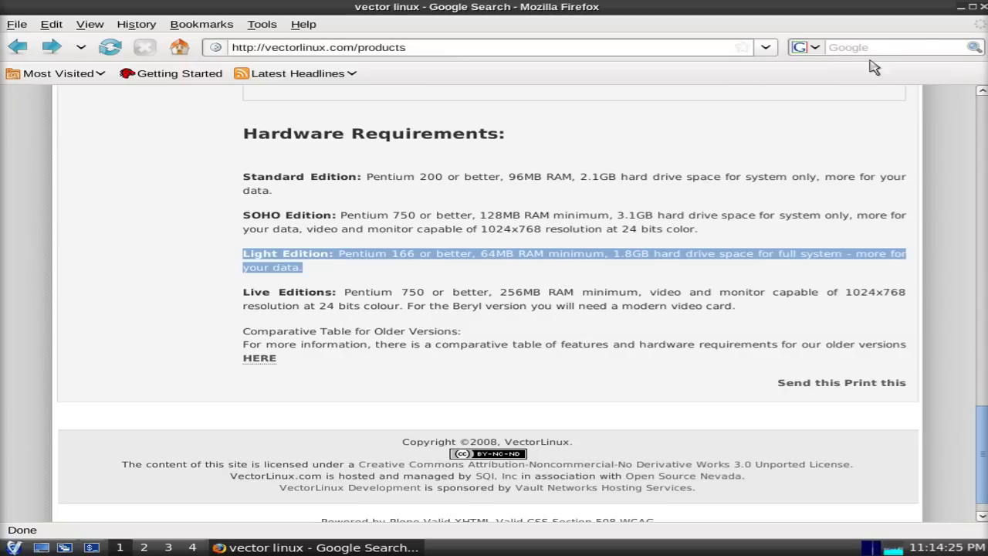
click(983, 7)
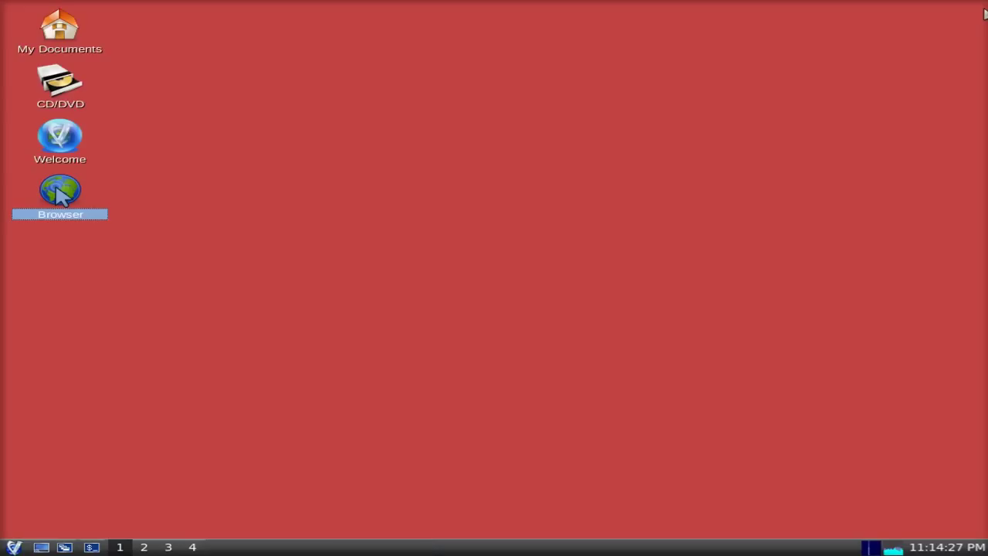